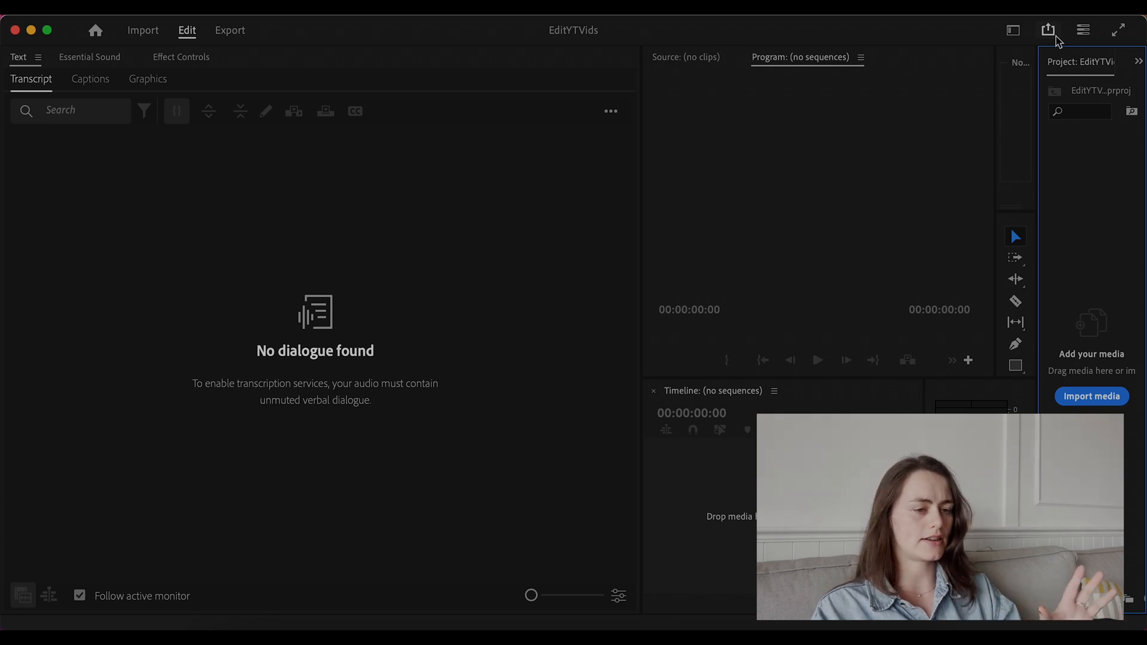
- Switch the workspace to Essentials and review the list of panels that can be shown
left_click(1013, 31)
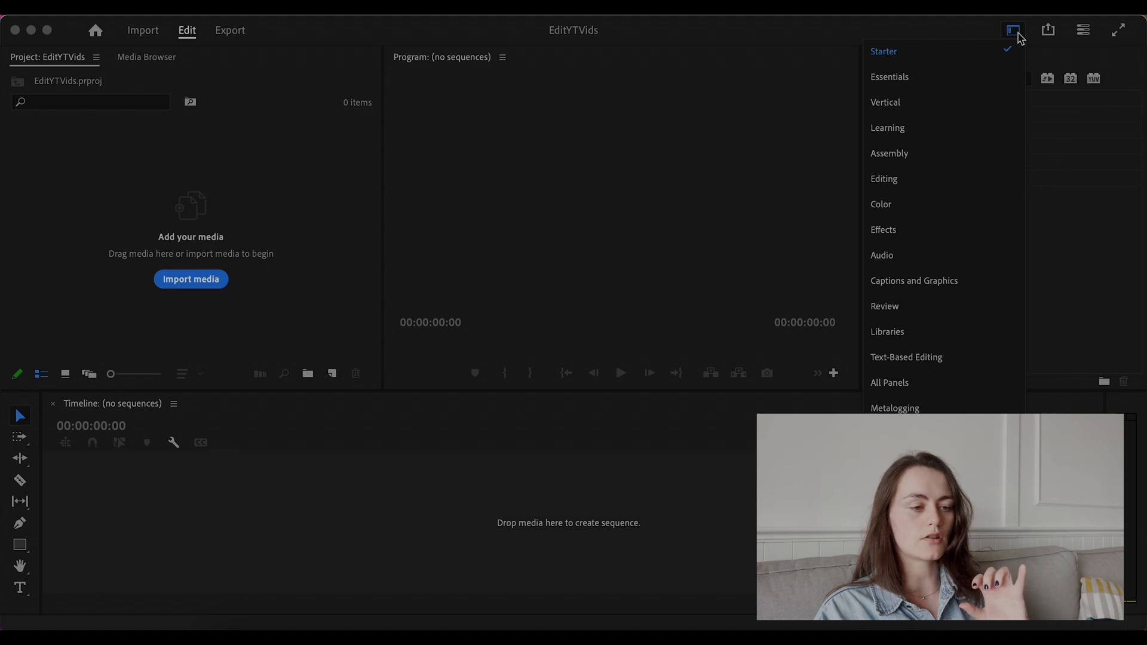
left_click(949, 82)
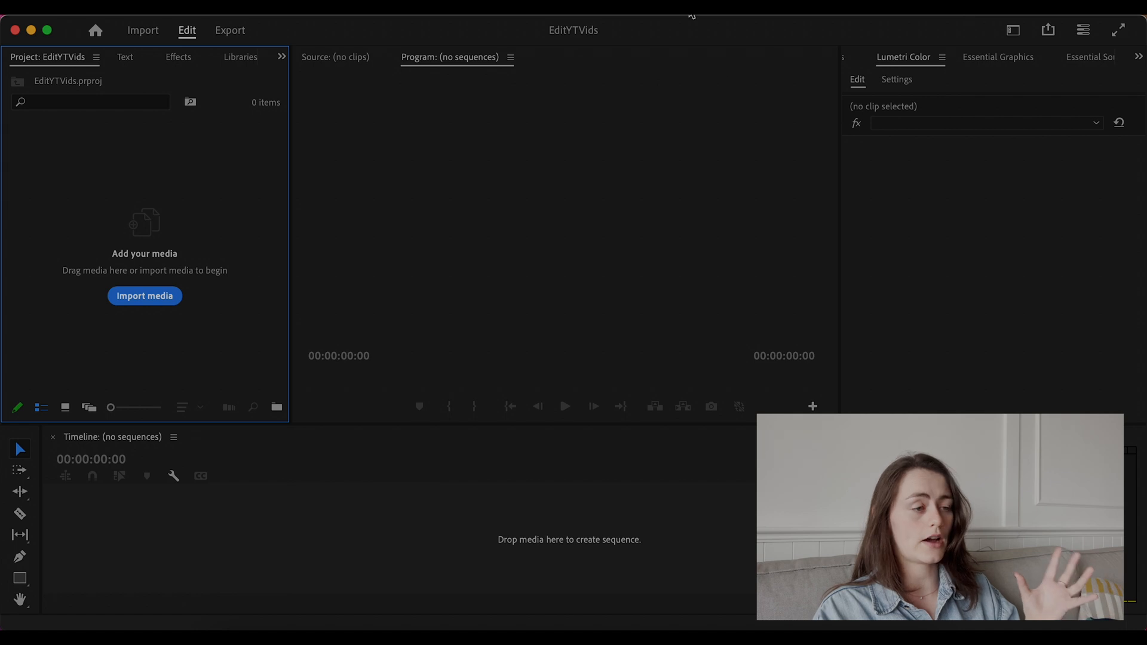
left_click(522, 8)
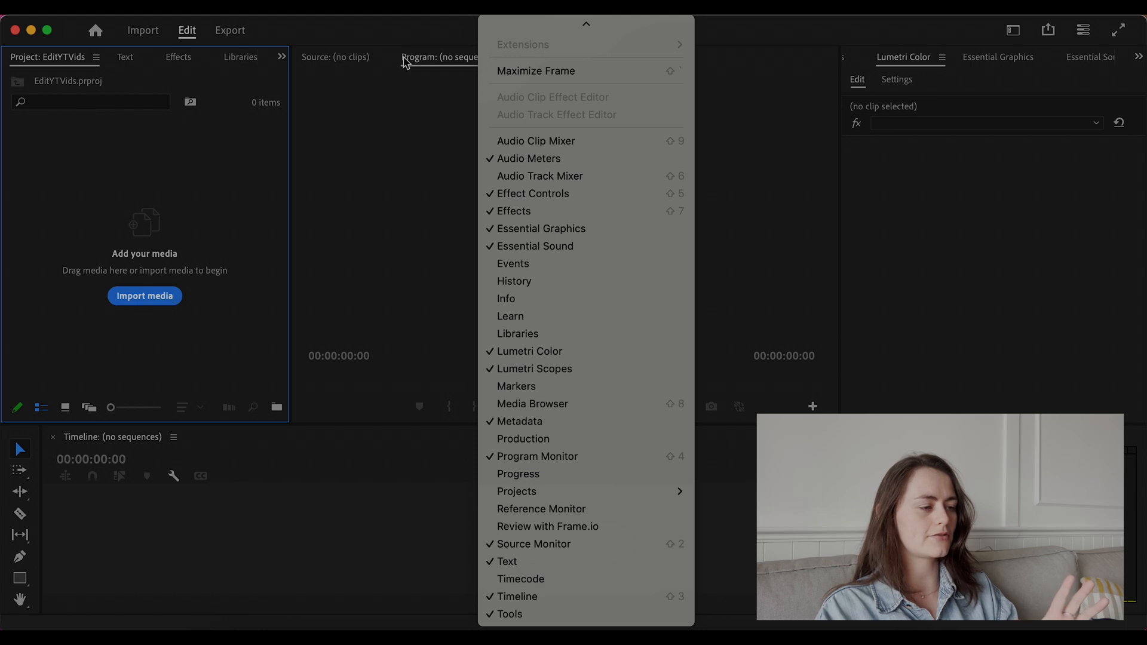
left_click(782, 2)
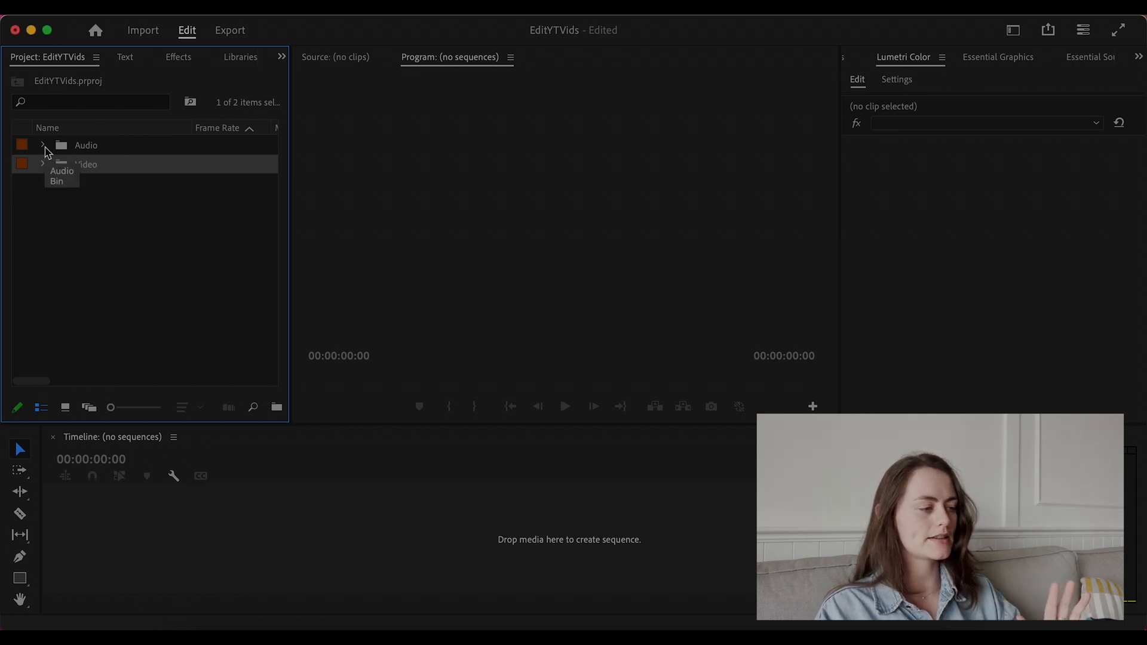
- Expand the Audio, Video, Me and Screen bins and preview IMG_7045.MOV at 00:00:32:11
left_click(45, 149)
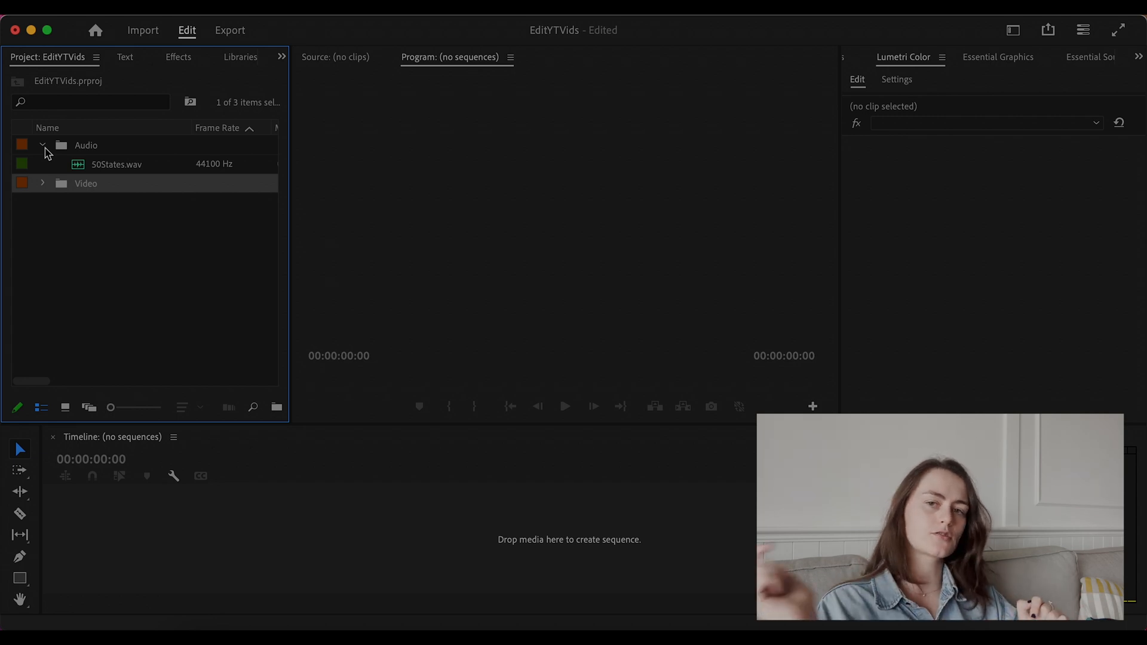
left_click(44, 184)
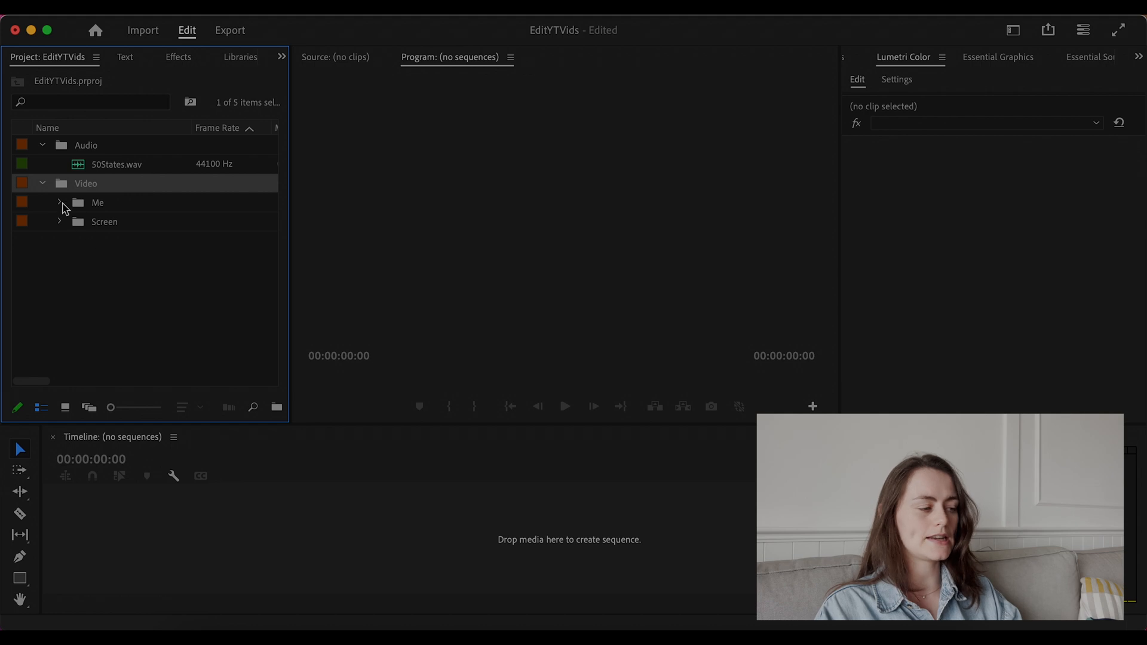
left_click(60, 203)
left_click(60, 299)
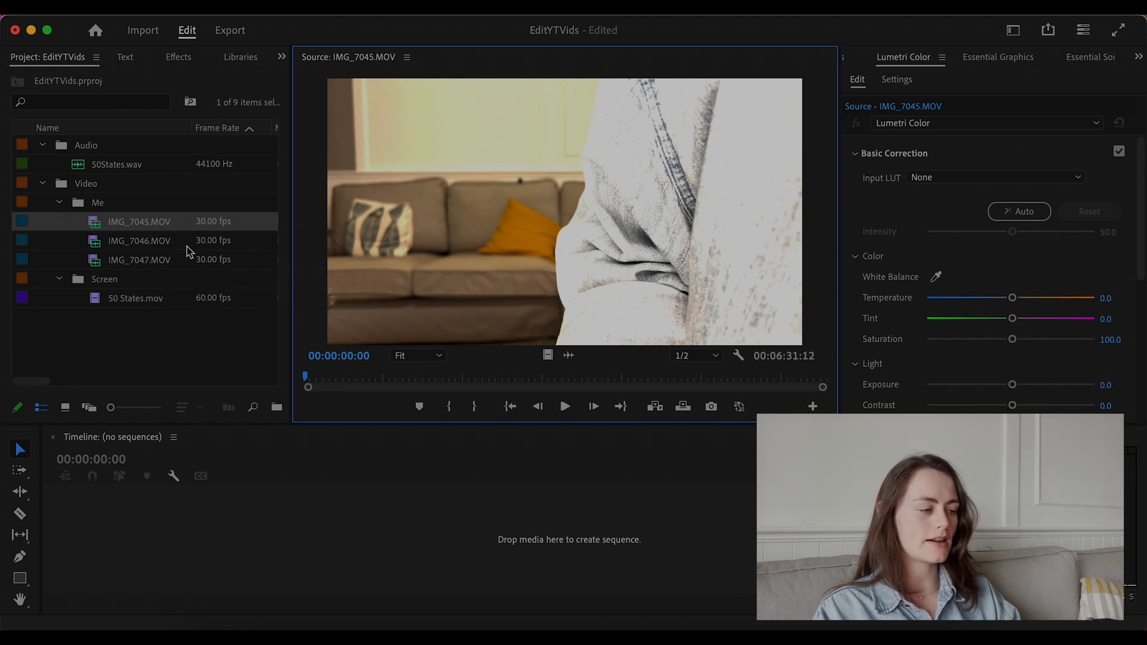
left_click(345, 378)
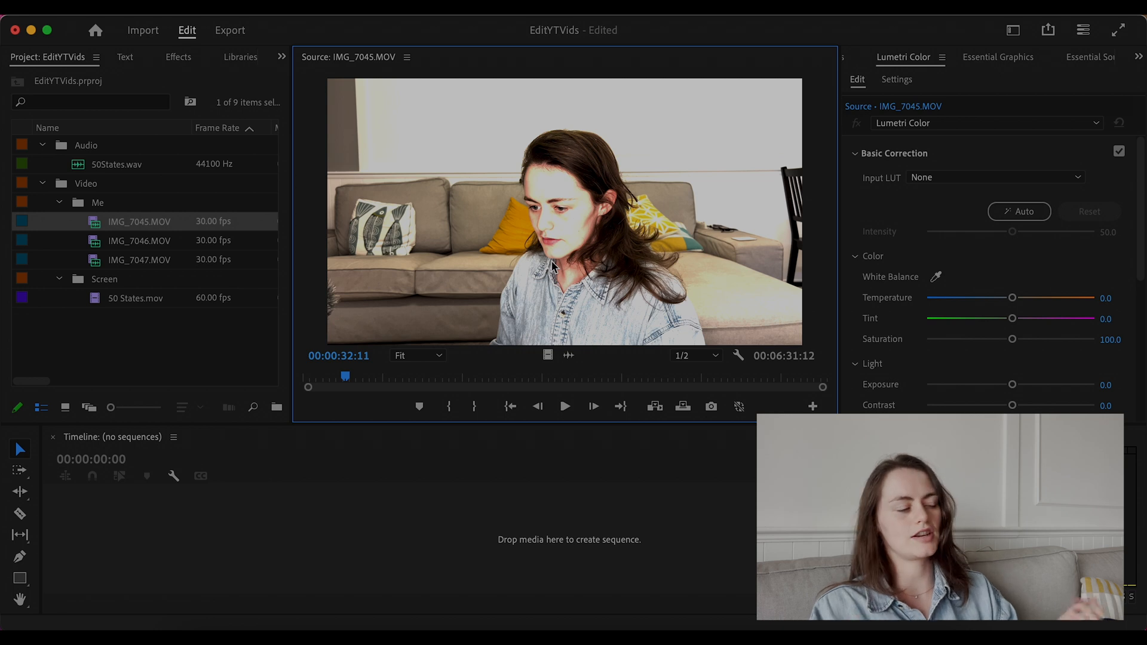
- Override the media color space of IMG_7045.MOV, IMG_7046.MOV and IMG_7047.MOV to Rec. 2020 in the Lumetri Color settings
left_click(187, 266, "shift")
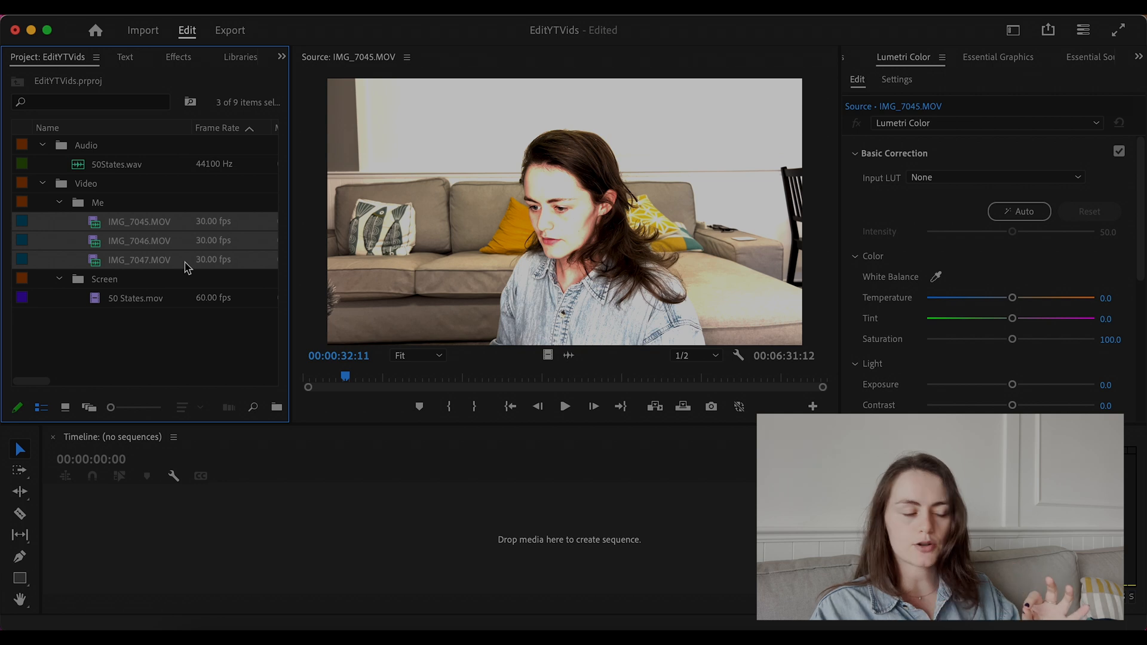
left_click(509, 8)
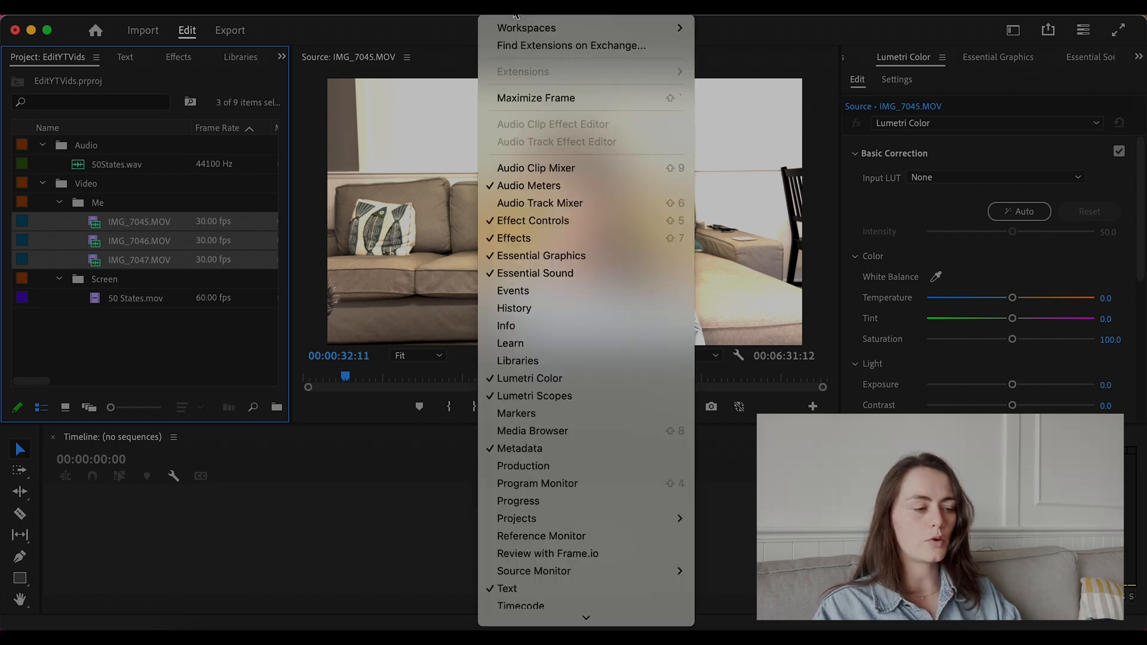
left_click(530, 379)
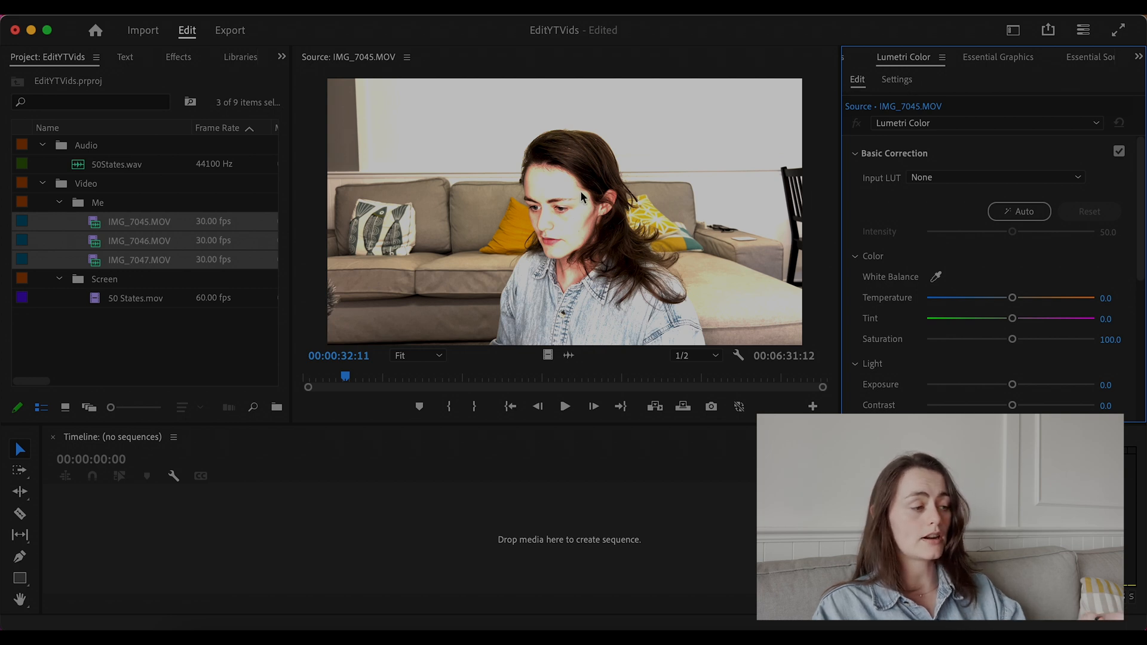
left_click(899, 80)
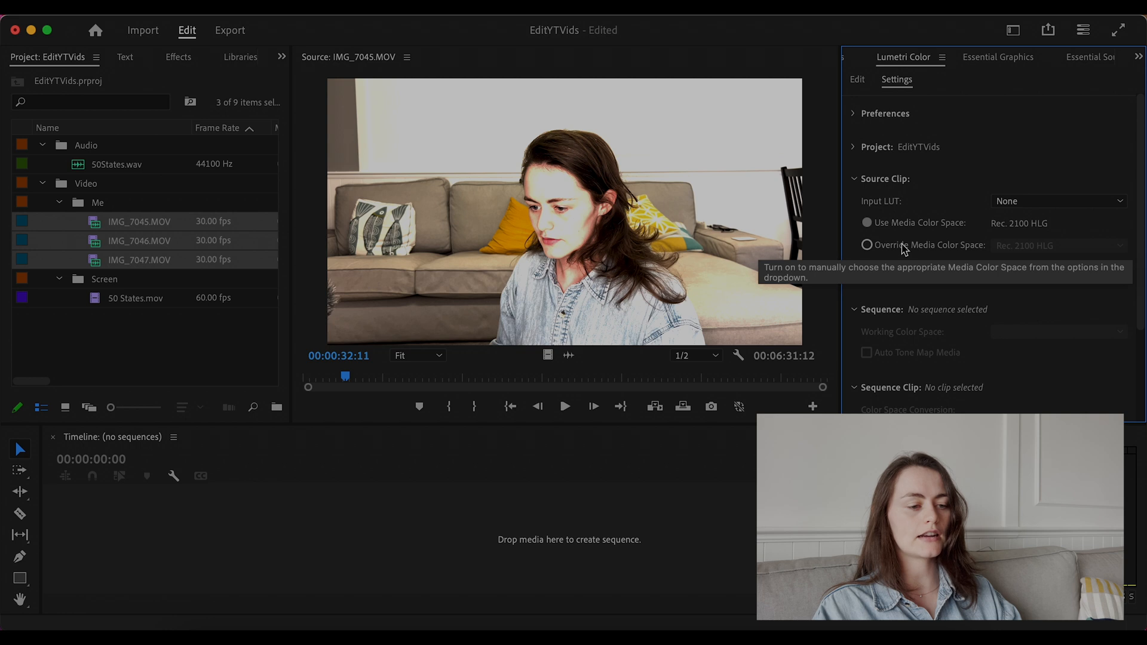
left_click(869, 246)
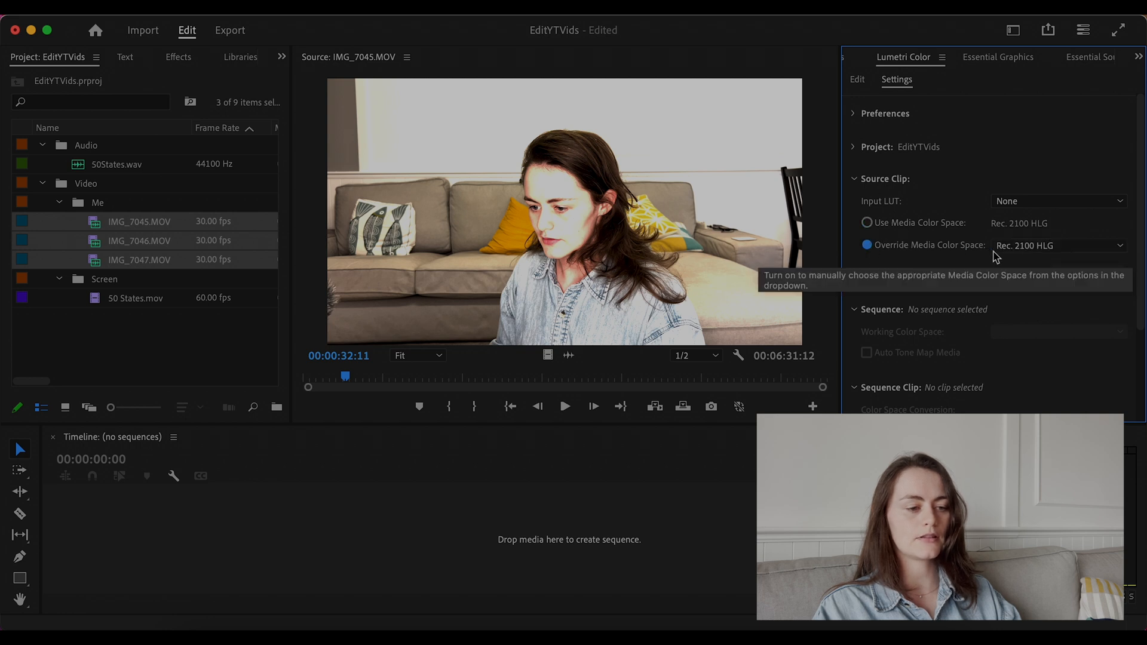
left_click(1035, 246)
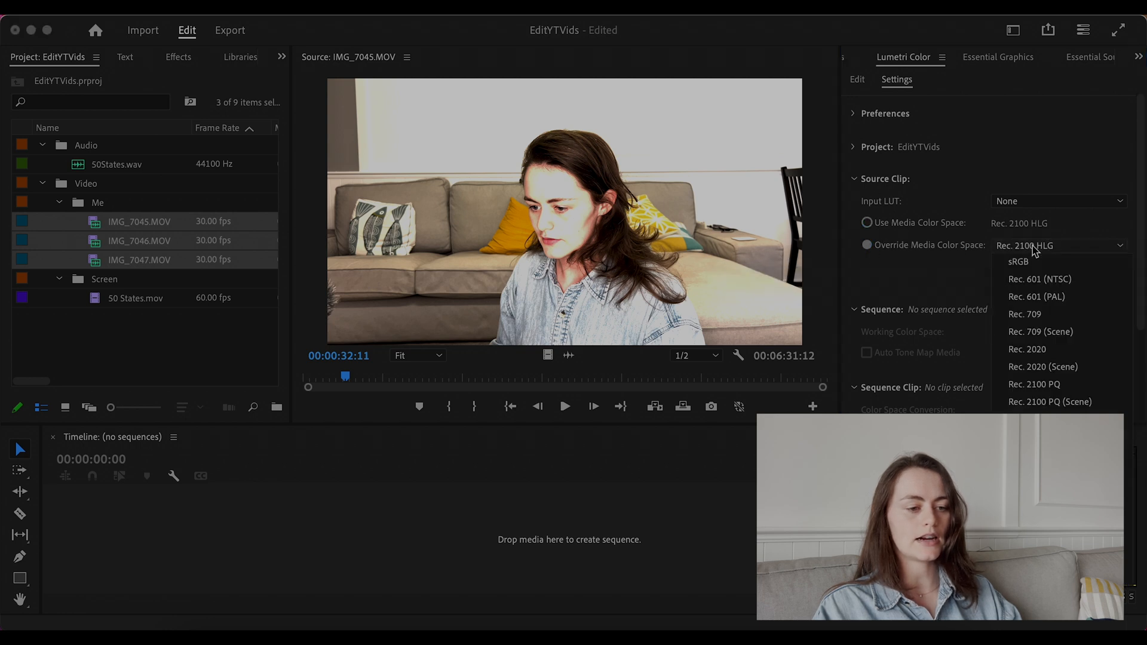
left_click(1028, 349)
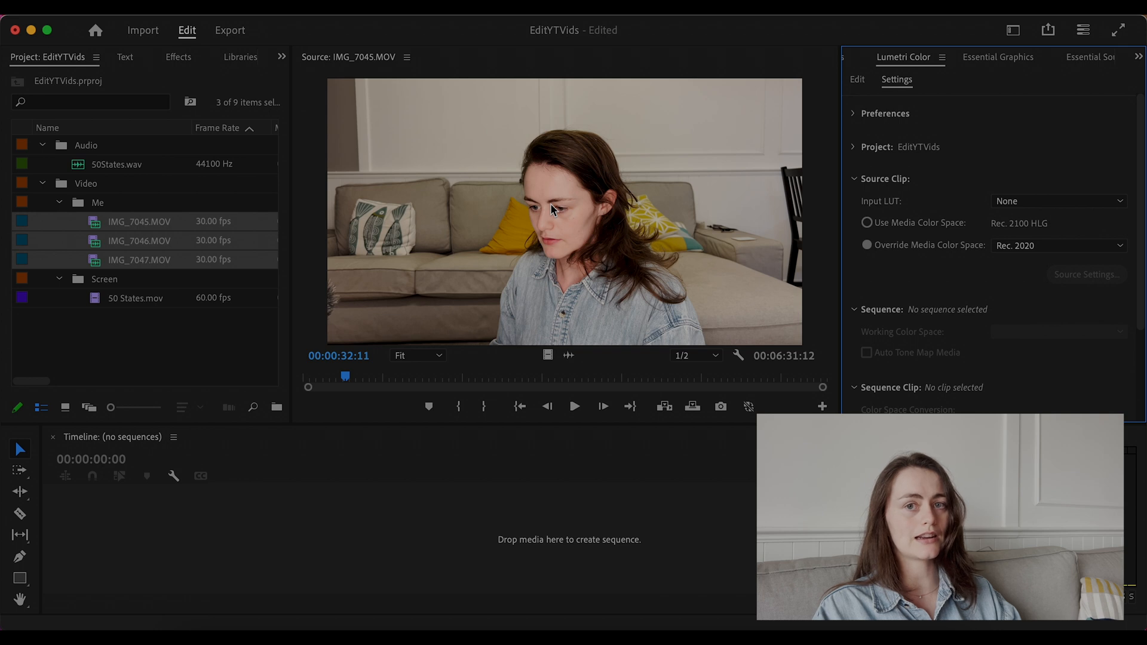
- Create a sequence from 50States.wav by placing it in the empty timeline
left_click(158, 245)
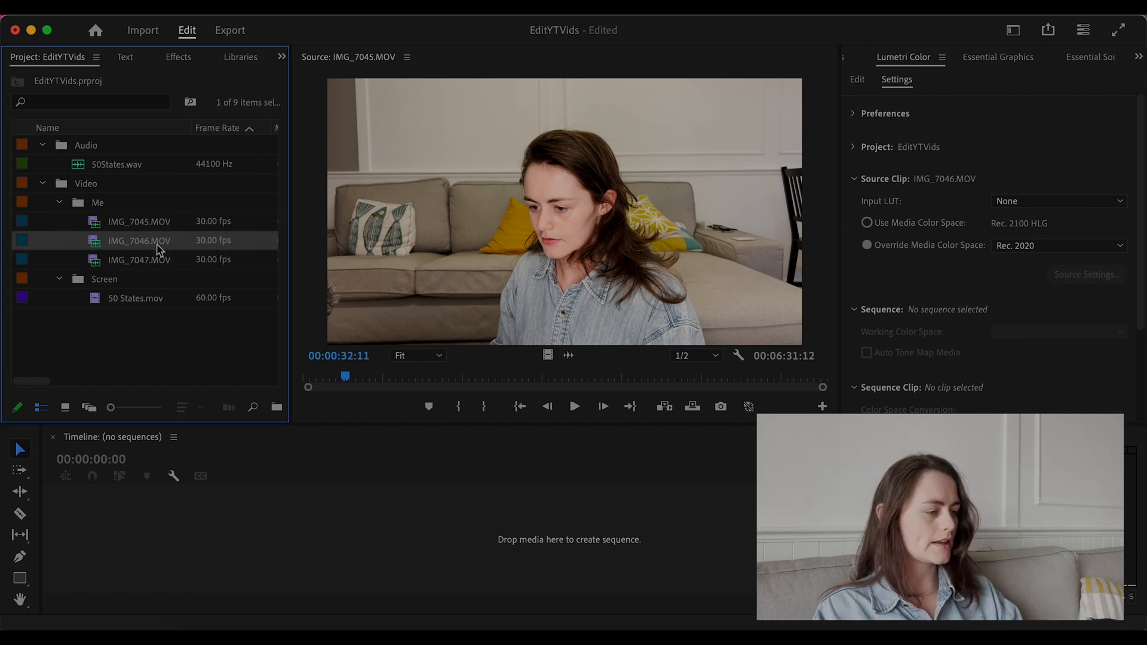
double_click(242, 244)
left_click(147, 166)
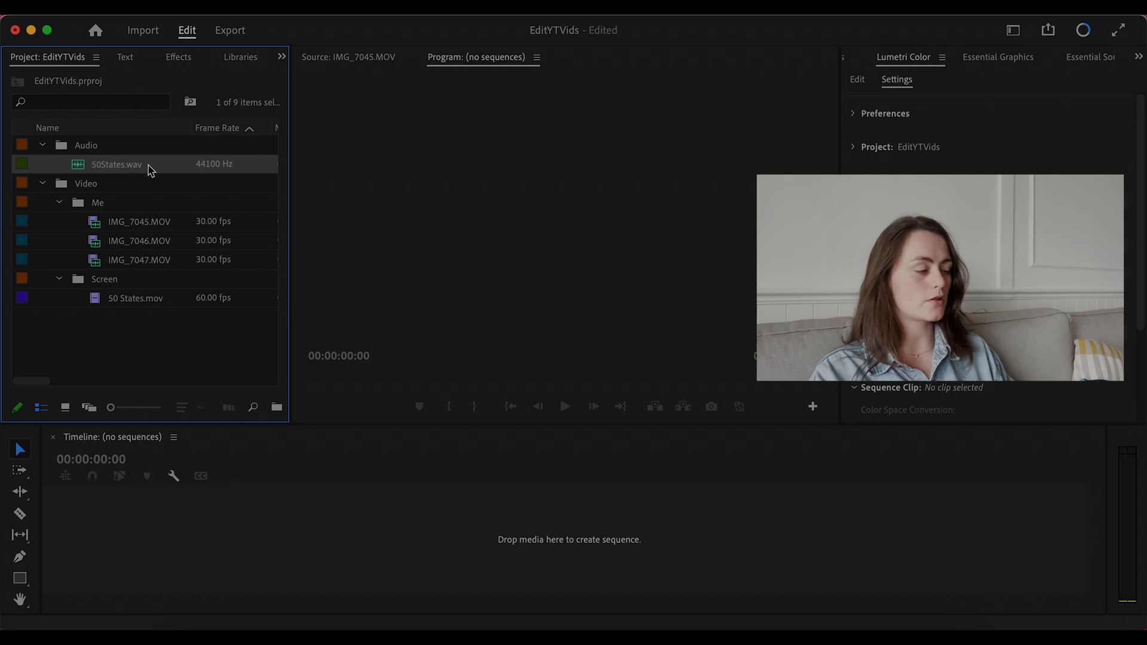
left_click_drag(150, 170, 179, 544)
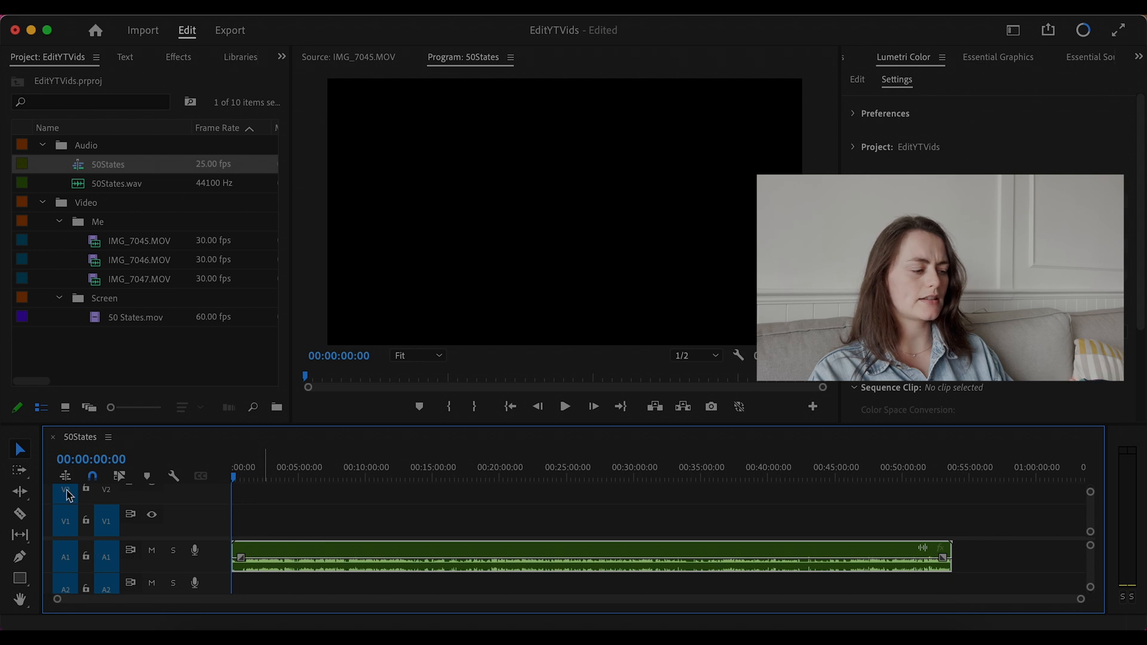
- Reduce the heights of the video and audio tracks so that all tracks fit in the timeline
scroll(315, 512, "up", 3)
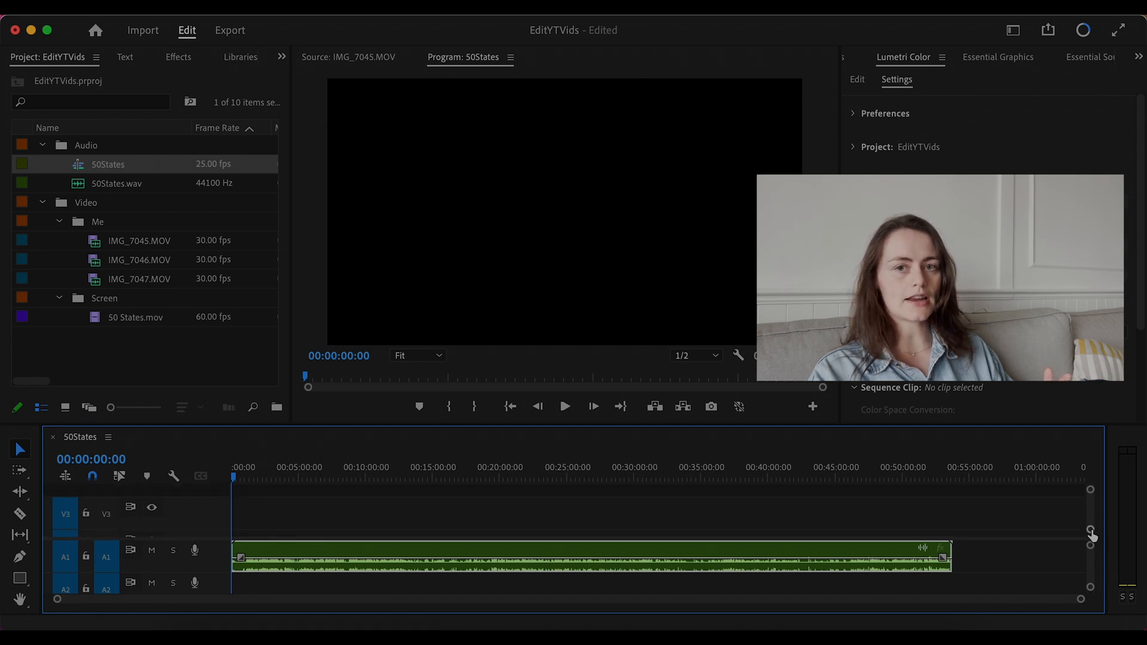
left_click_drag(1090, 531, 1091, 539)
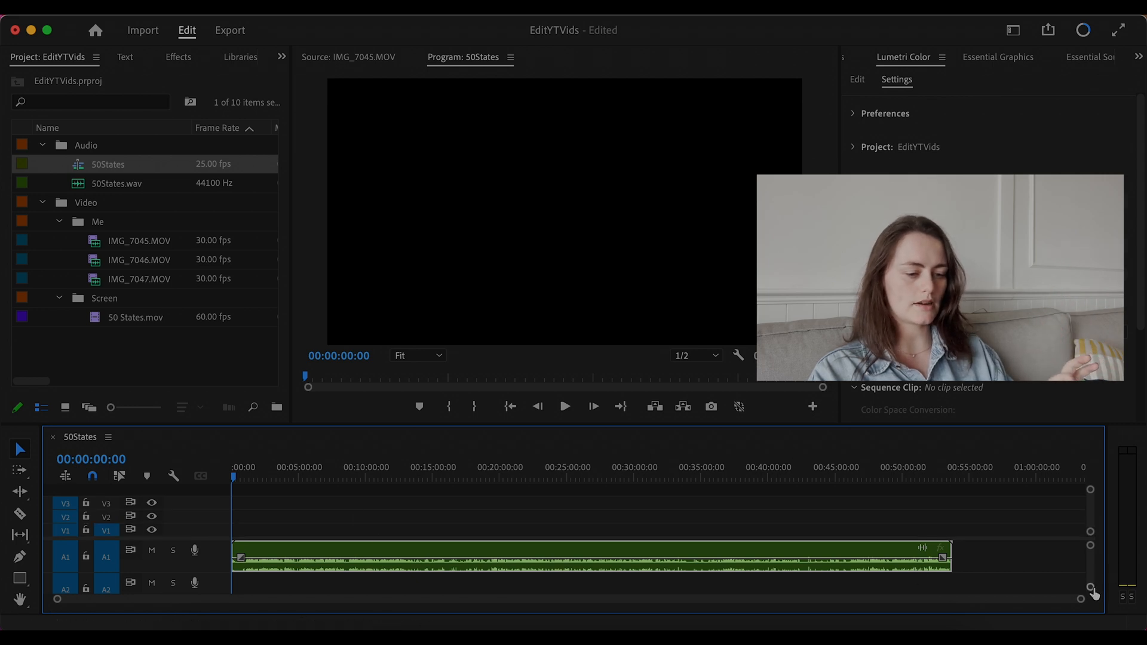
left_click_drag(1090, 587, 1091, 591)
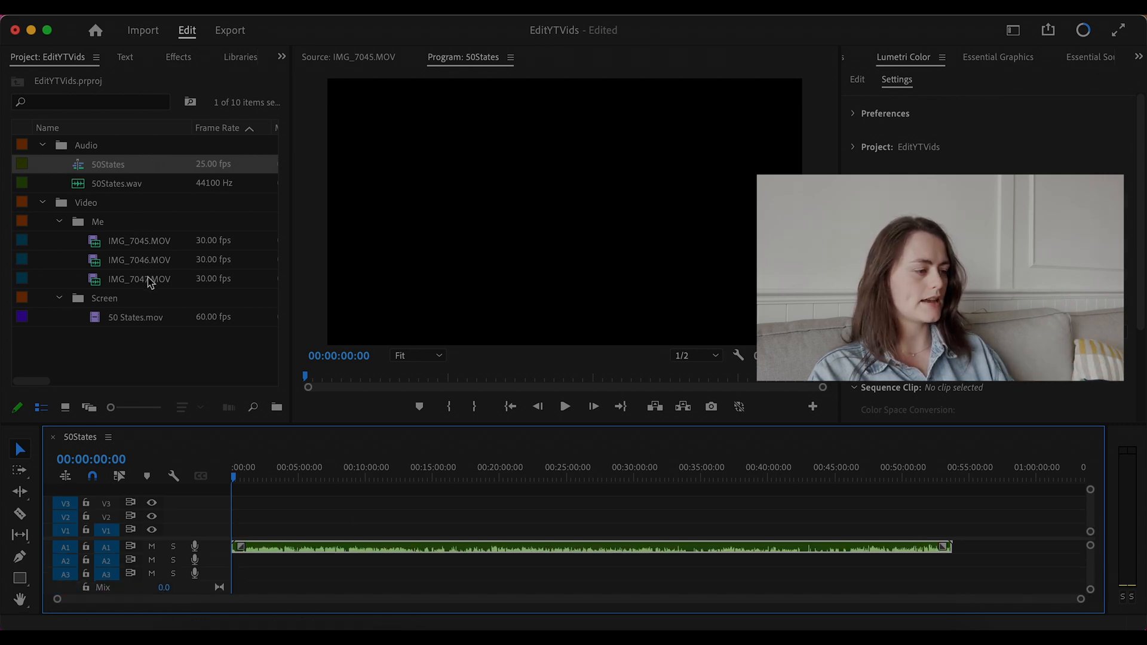
- Place IMG_7045.MOV on V2, IMG_7046.MOV on V3 and IMG_7047.MOV on V4 end to end, adding a fourth audio track
left_click_drag(142, 246, 246, 519)
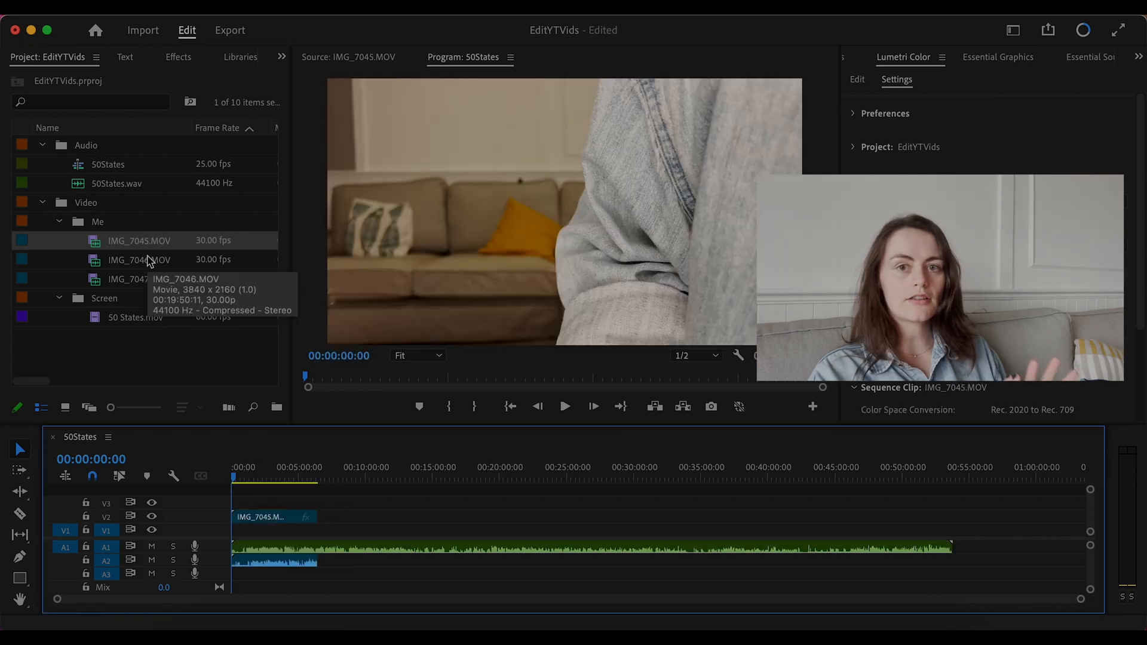
left_click_drag(154, 260, 335, 511)
left_click(148, 279)
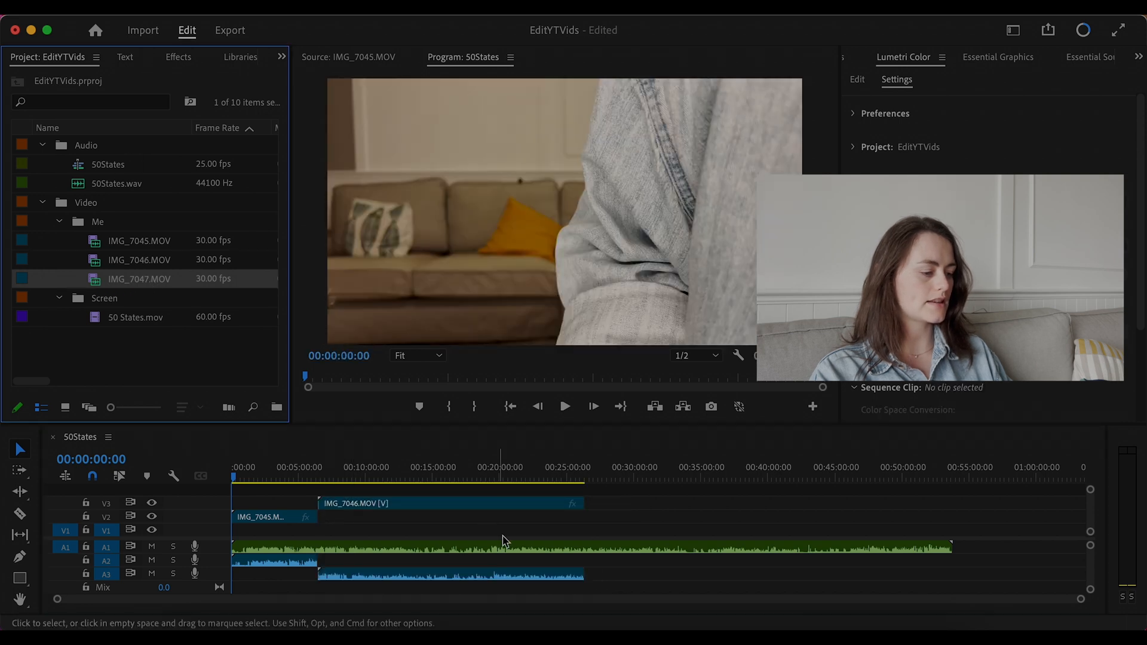
left_click(658, 578)
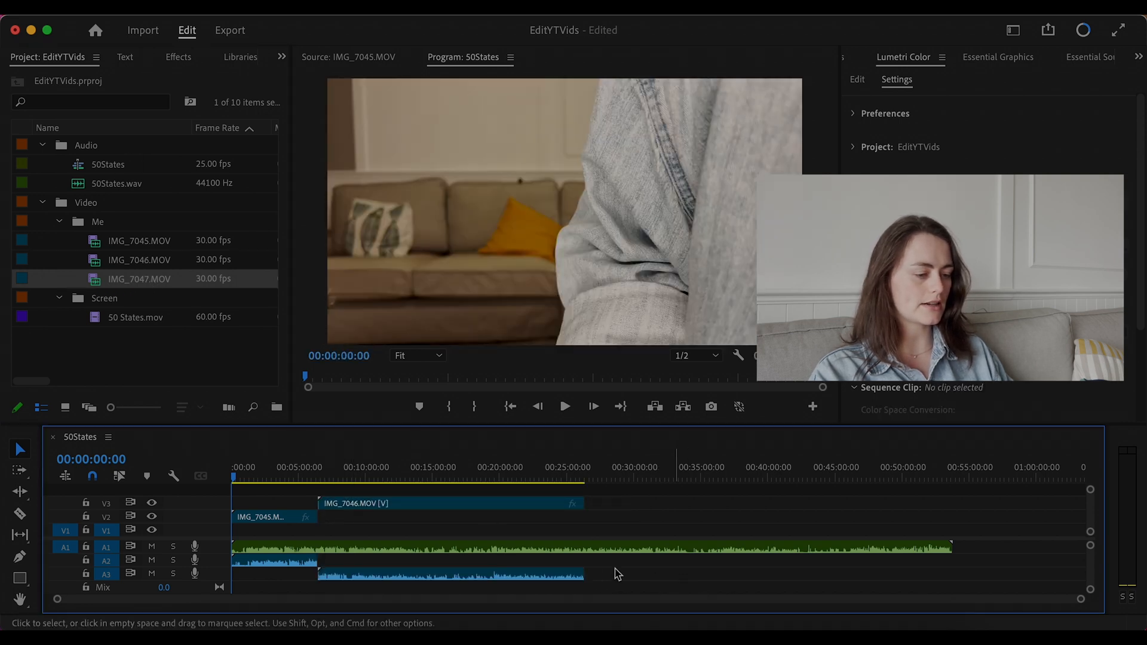
right_click(212, 576)
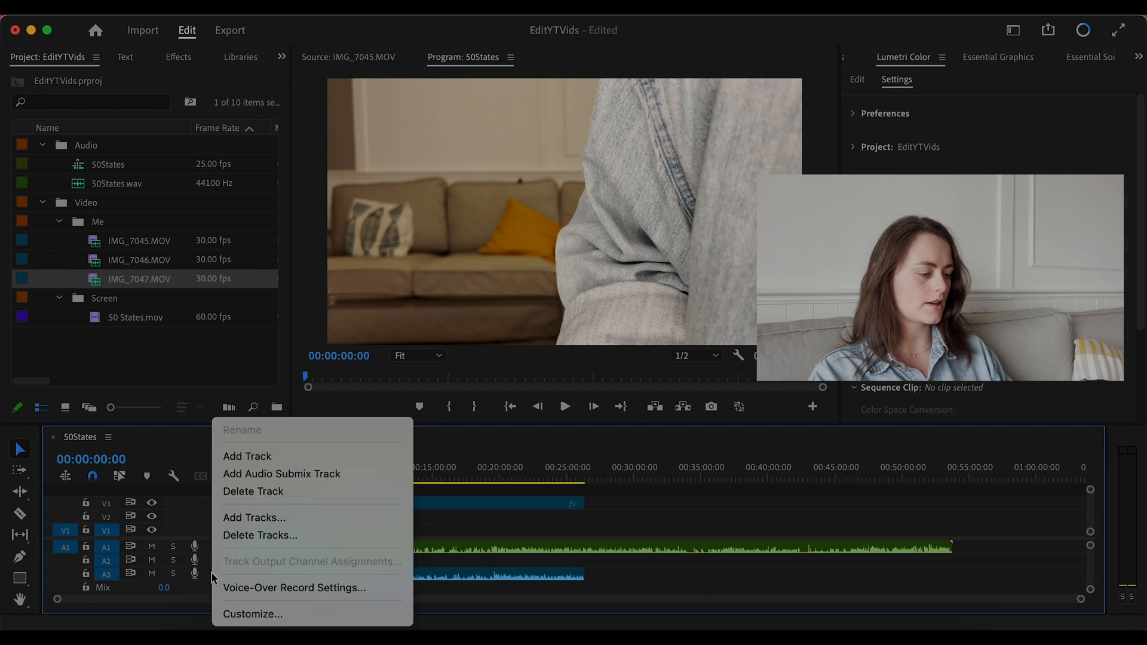
left_click(247, 457)
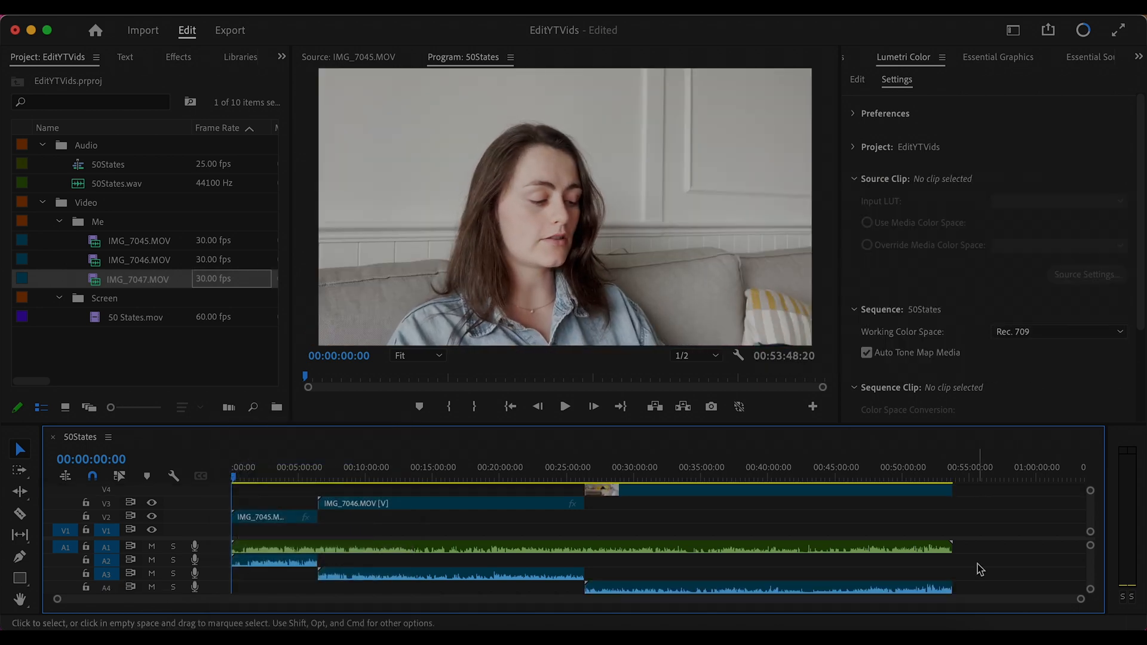
- Synchronize all the clips in the timeline using audio track channel 1
key("super+a")
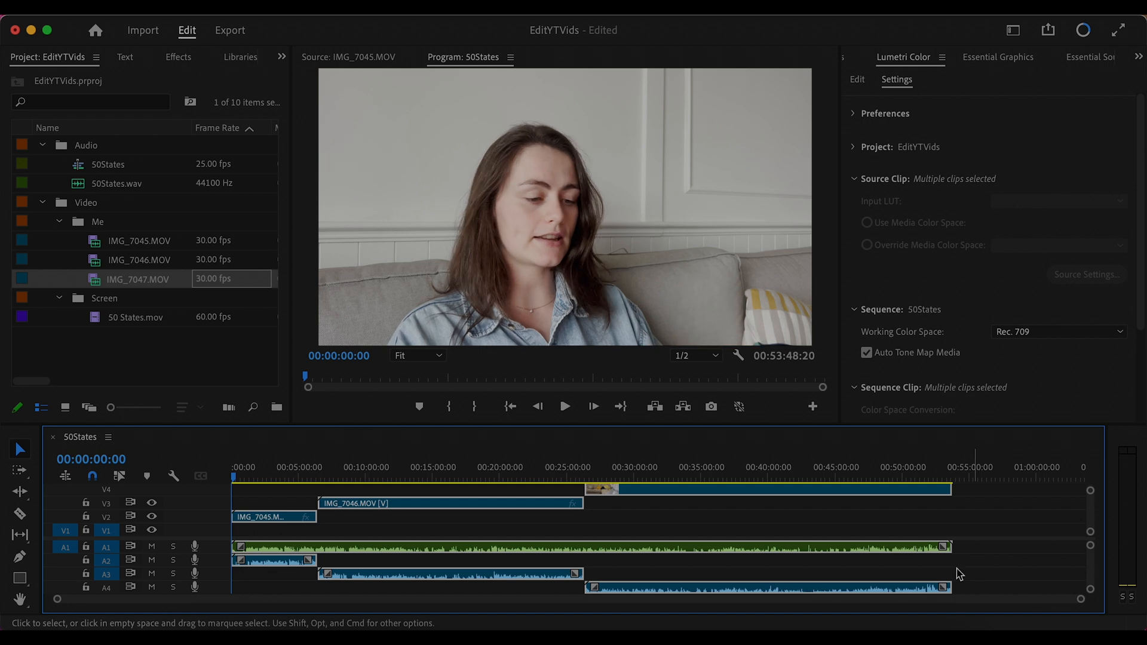
right_click(898, 591)
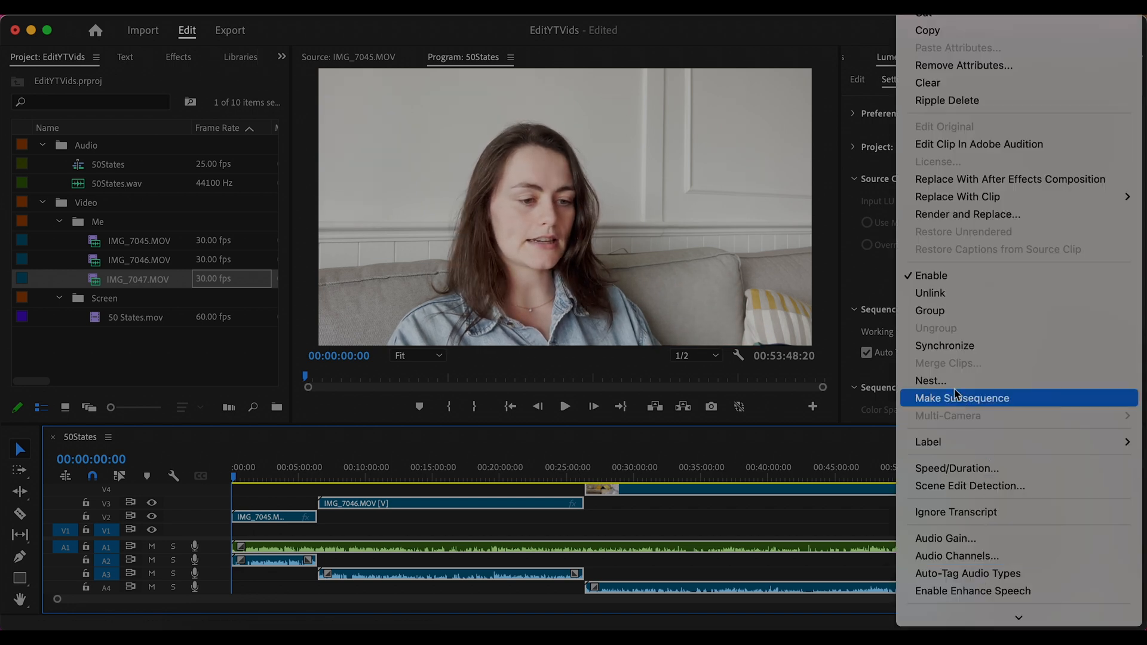
left_click(945, 347)
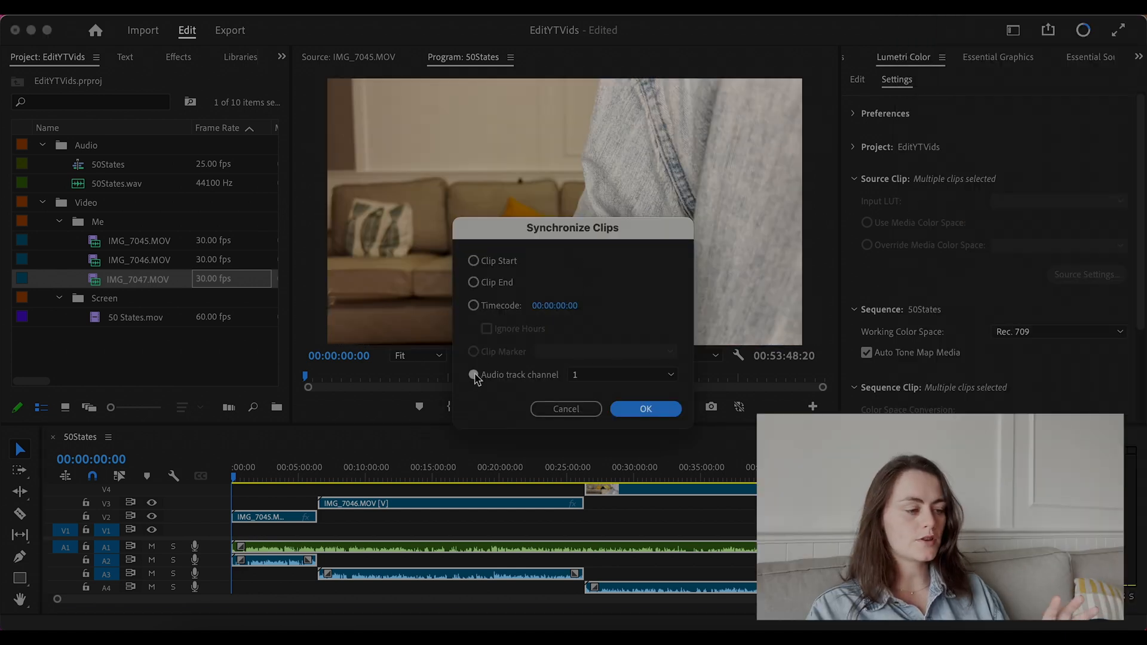
left_click(645, 408)
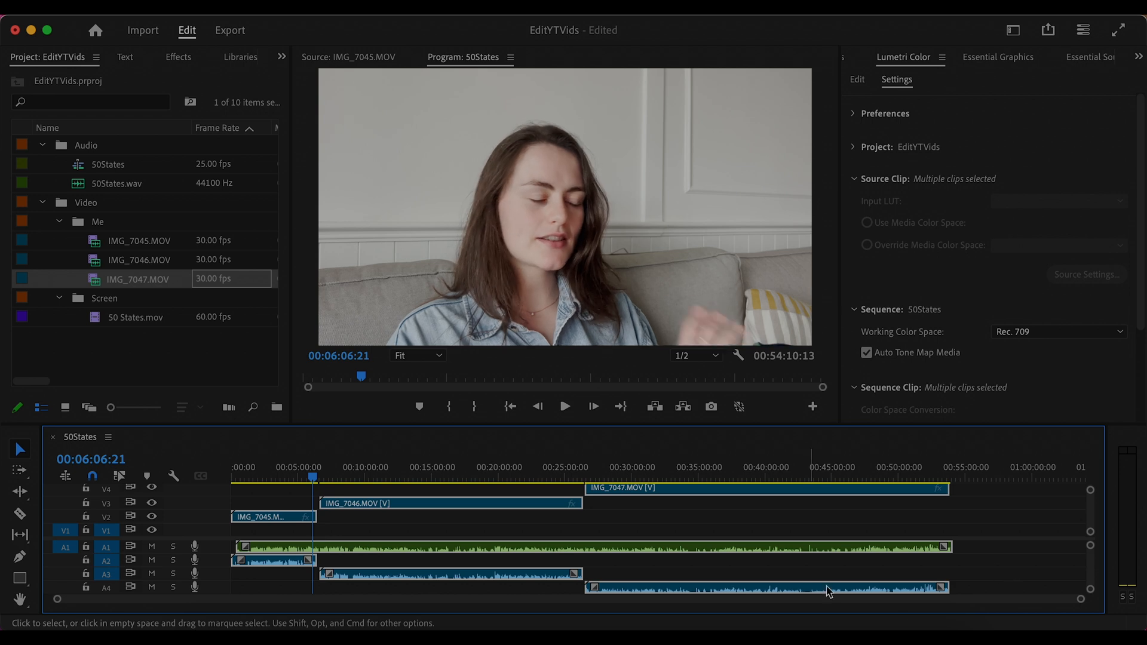
- Remove the camera audio from tracks A2 to A4 and move the three IMG video clips down to V1
left_click(852, 566)
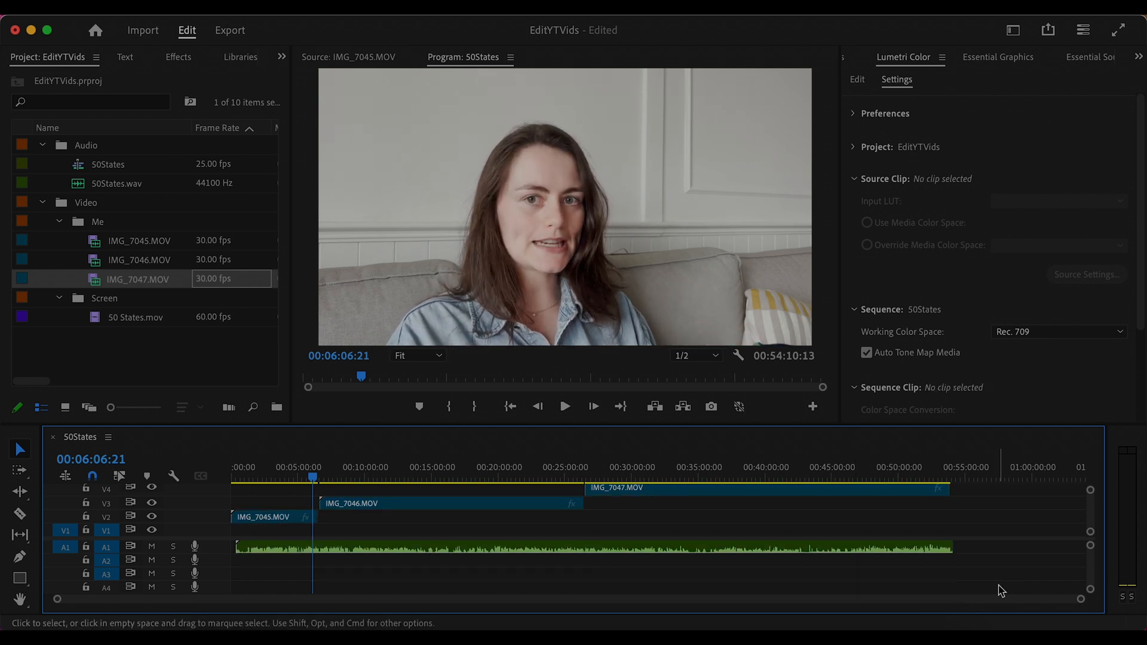
left_click(939, 490)
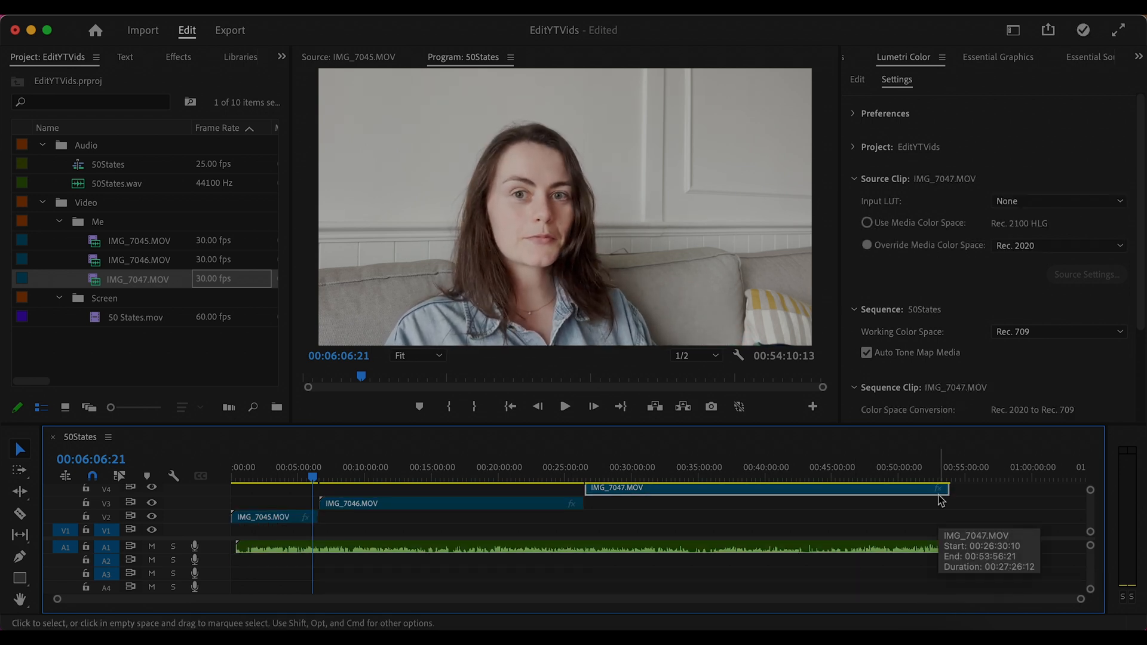
key("alt+Down")
key("alt+Down")
key("alt+Down")
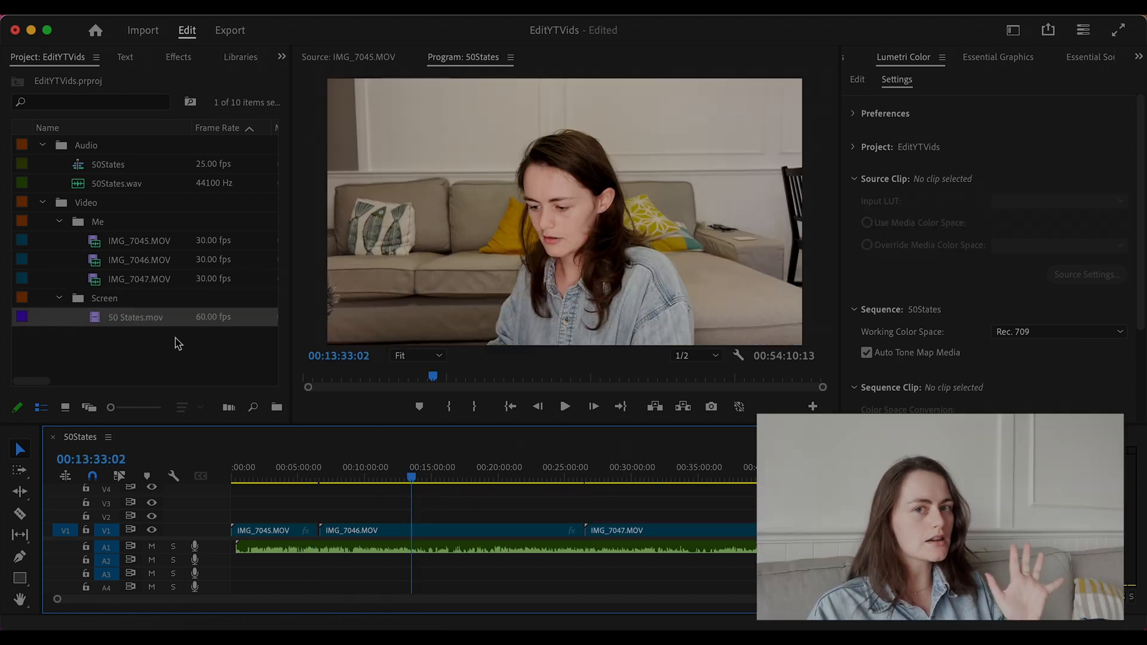
left_click_drag(174, 339, 156, 243)
right_click(152, 237)
mouse_move(275, 617)
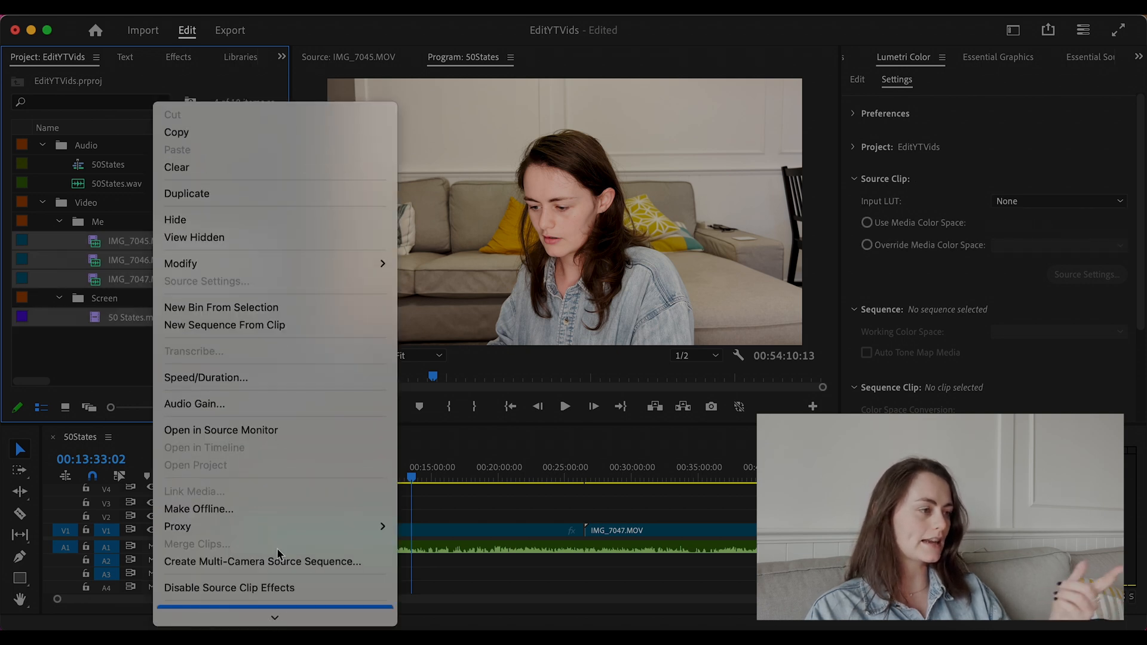
mouse_move(230, 614)
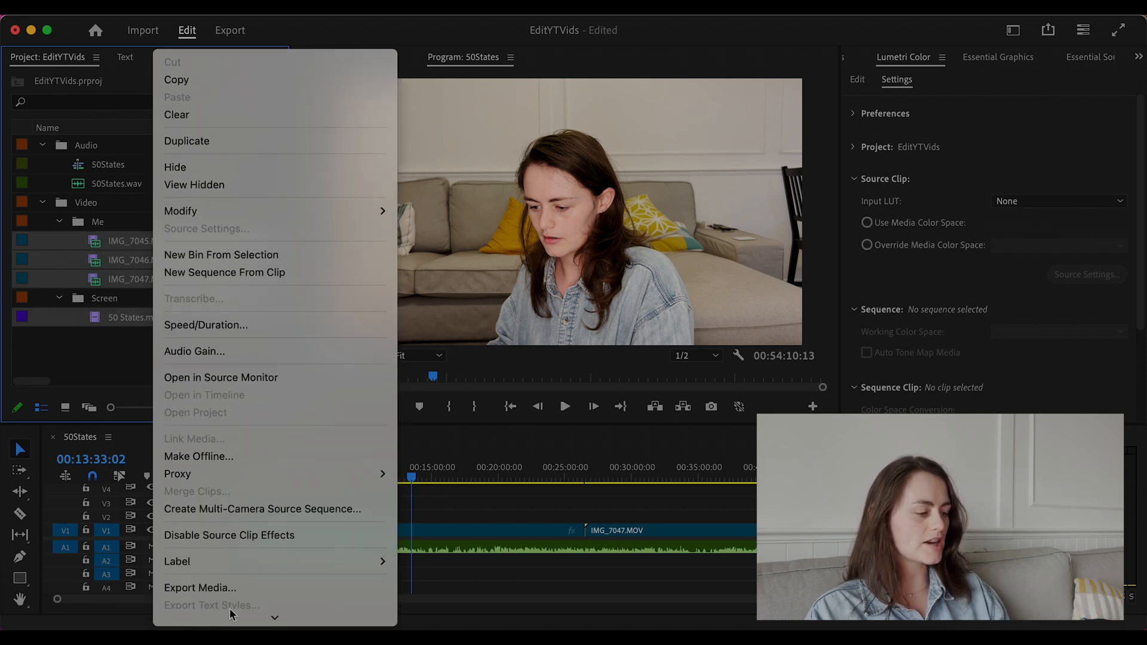
left_click(276, 512)
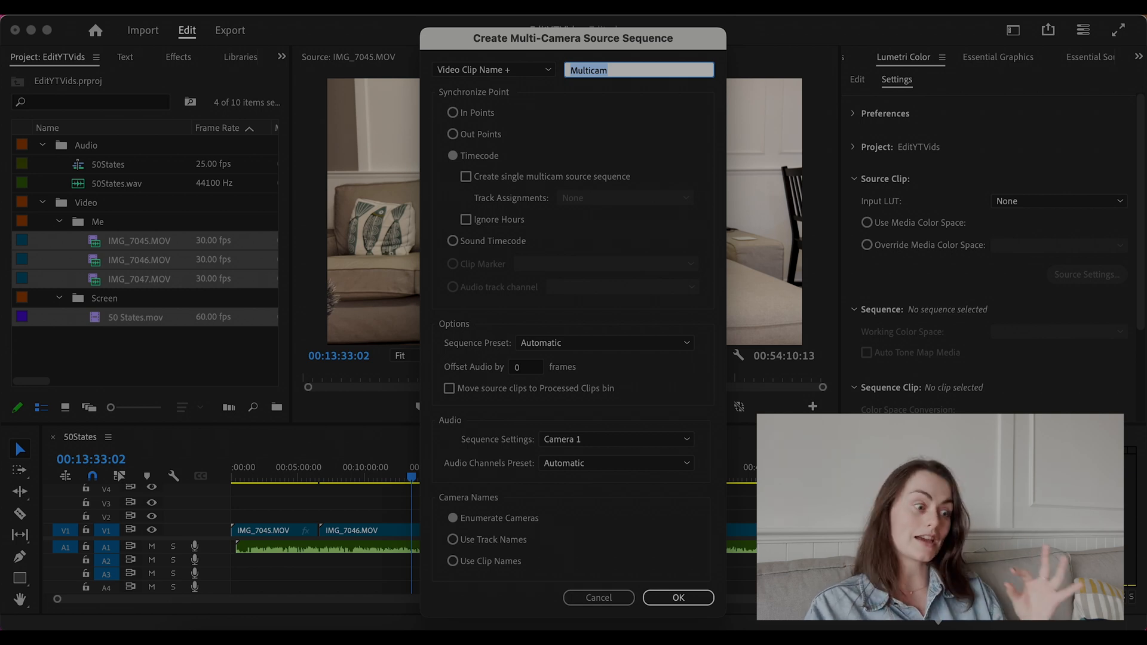
left_click(615, 598)
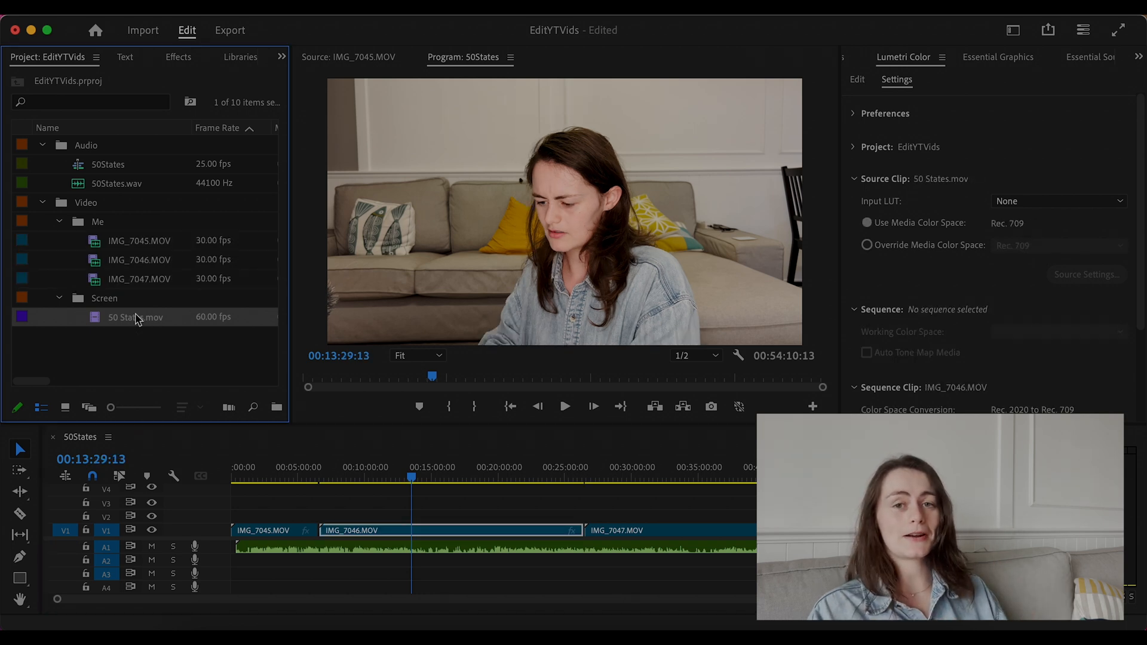
- Place the 50 States.mov screen recording on V2, starting where IMG_7046.MOV begins
left_click_drag(136, 320, 339, 517)
mouse_move(394, 476)
left_mouse_down()
mouse_move(340, 476)
mouse_move(400, 476)
left_mouse_up()
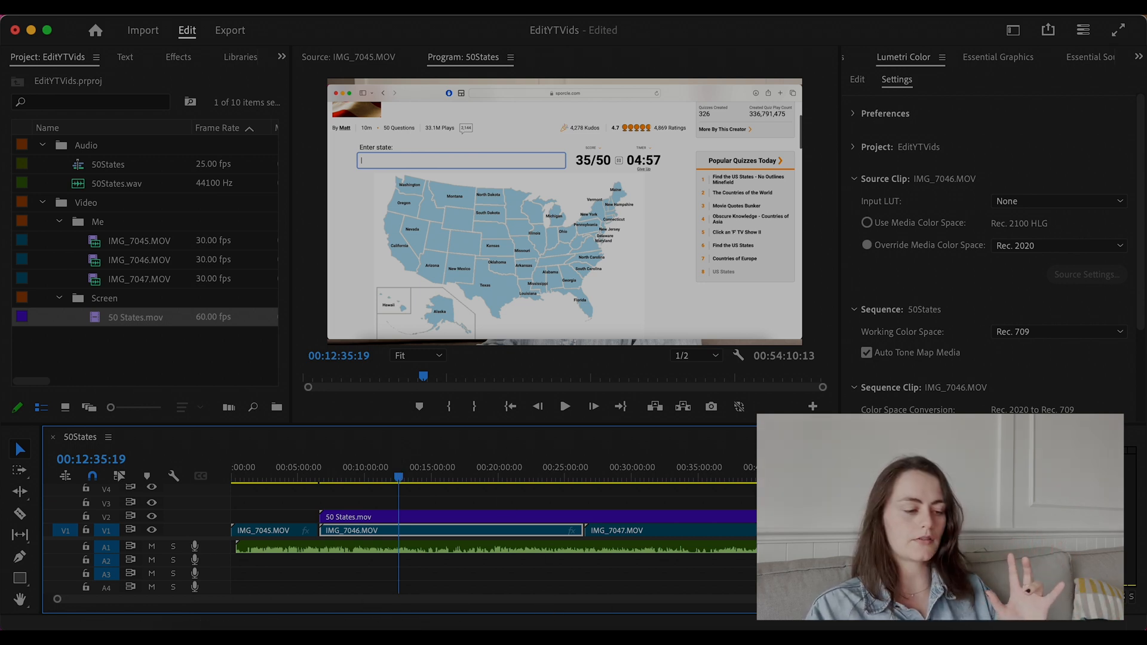
left_click(706, 635)
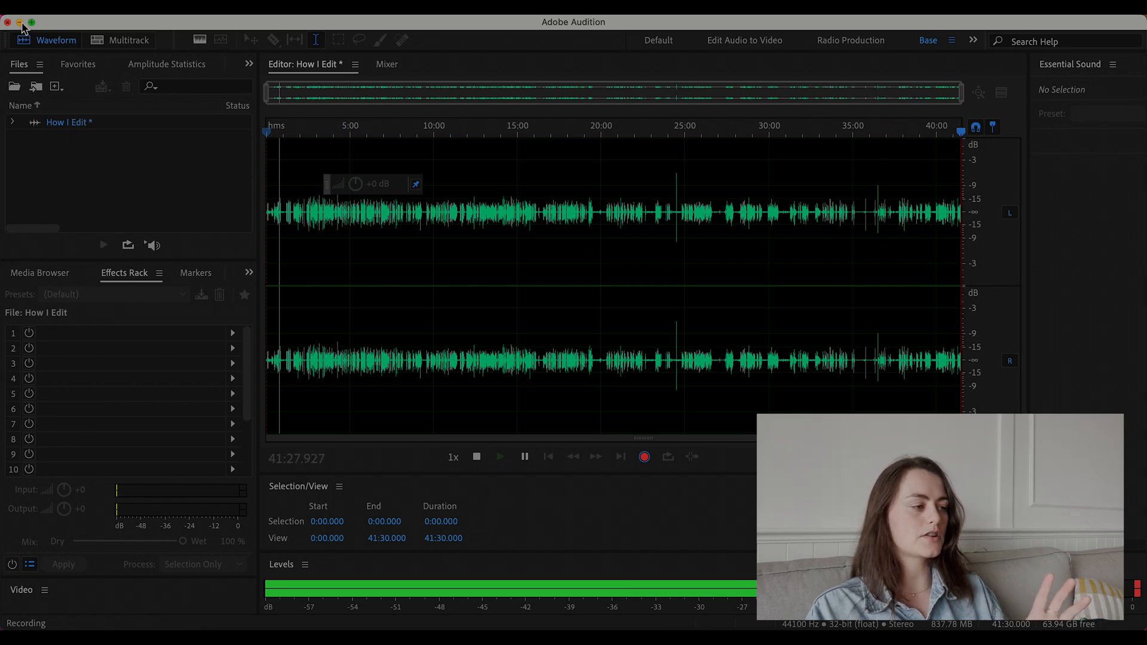
left_click(19, 22)
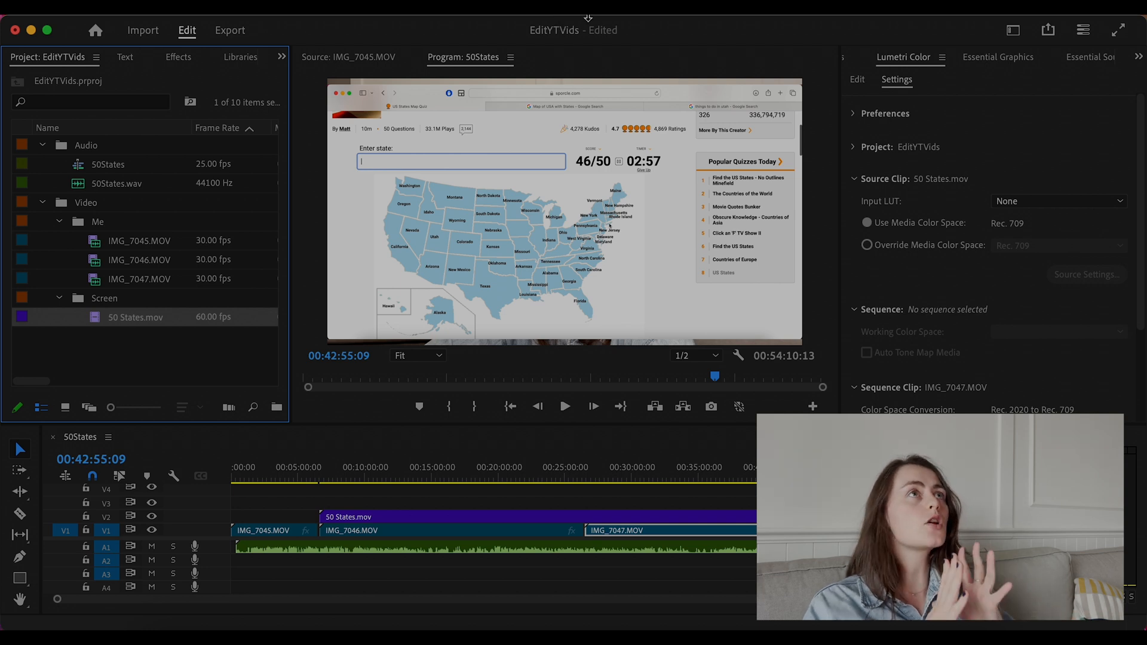
- Open the 50States transcript and delete the passage from "Okay we're going to try this sucker again" through "I'm going to forget."
left_click(125, 58)
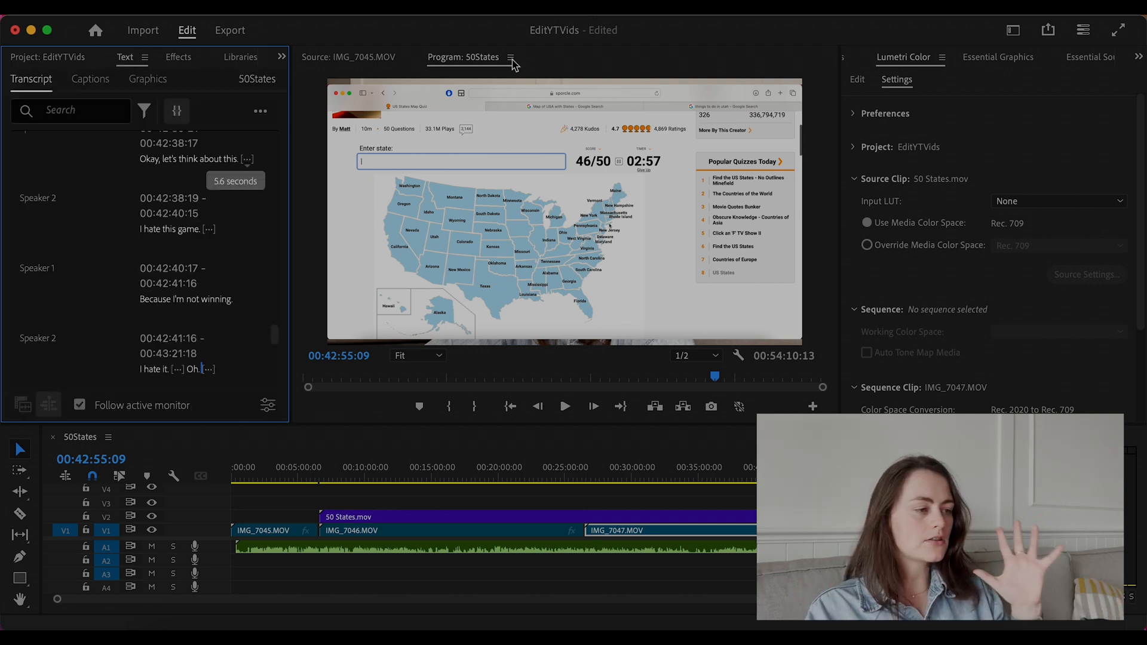
left_click(517, 8)
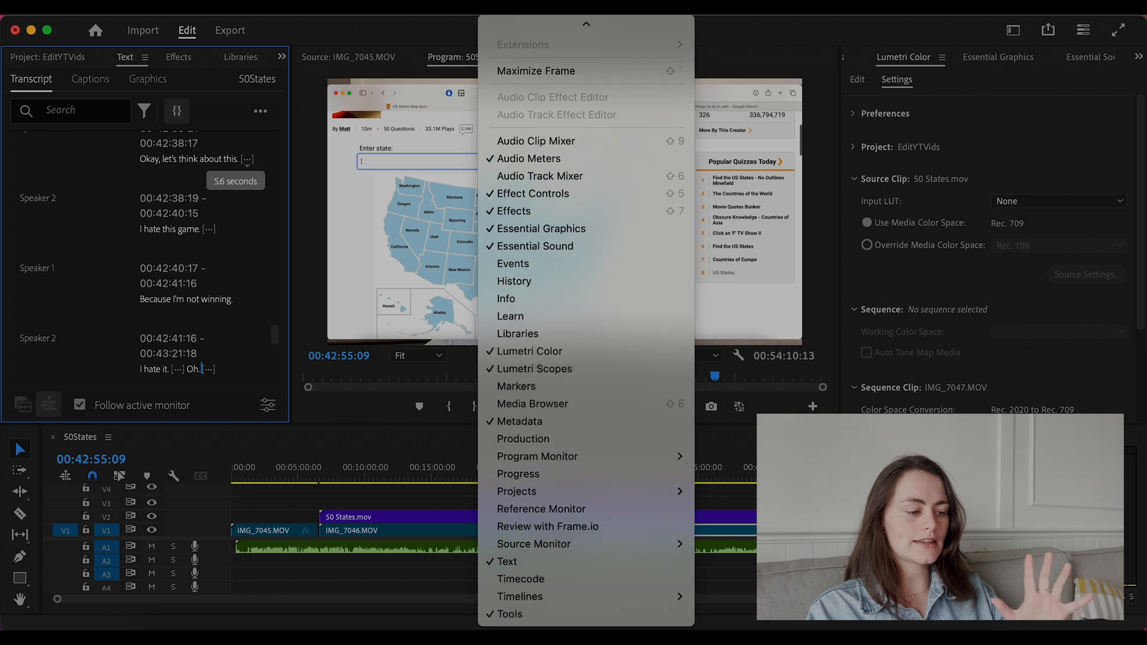
left_click(525, 560)
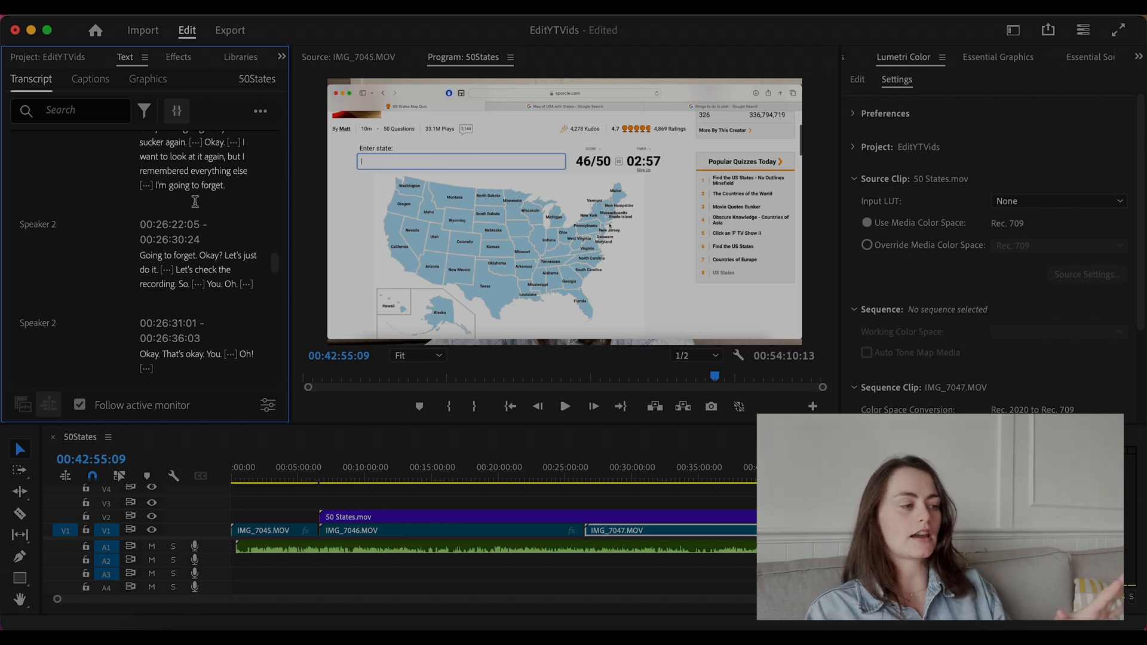
scroll(195, 201, "up", 1)
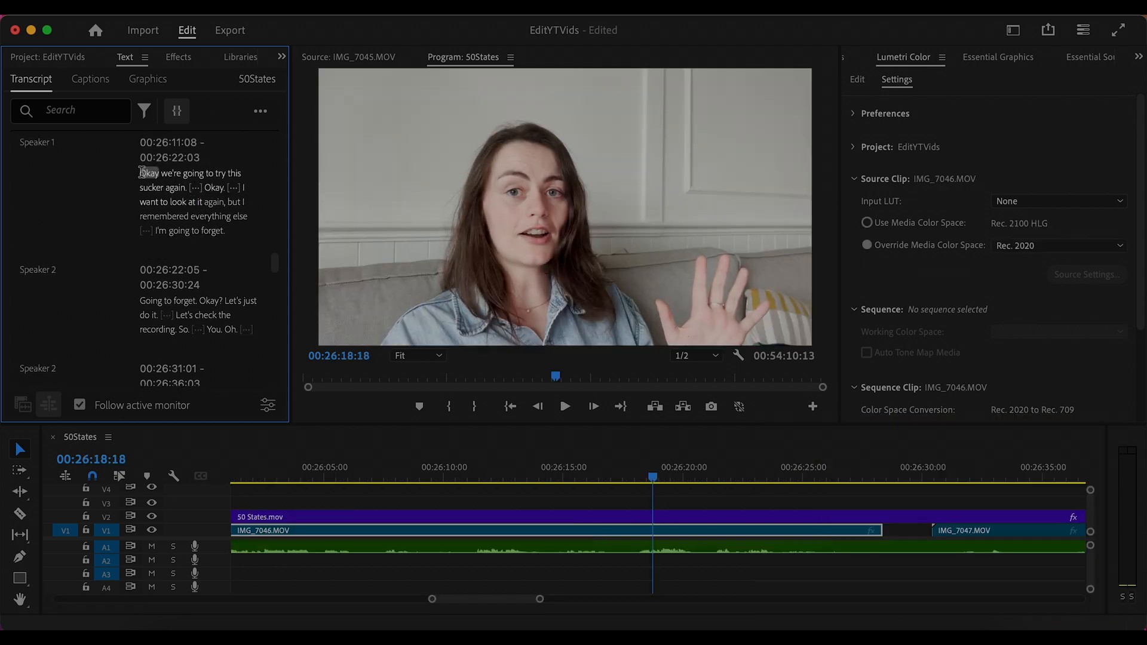
left_click_drag(142, 173, 226, 231)
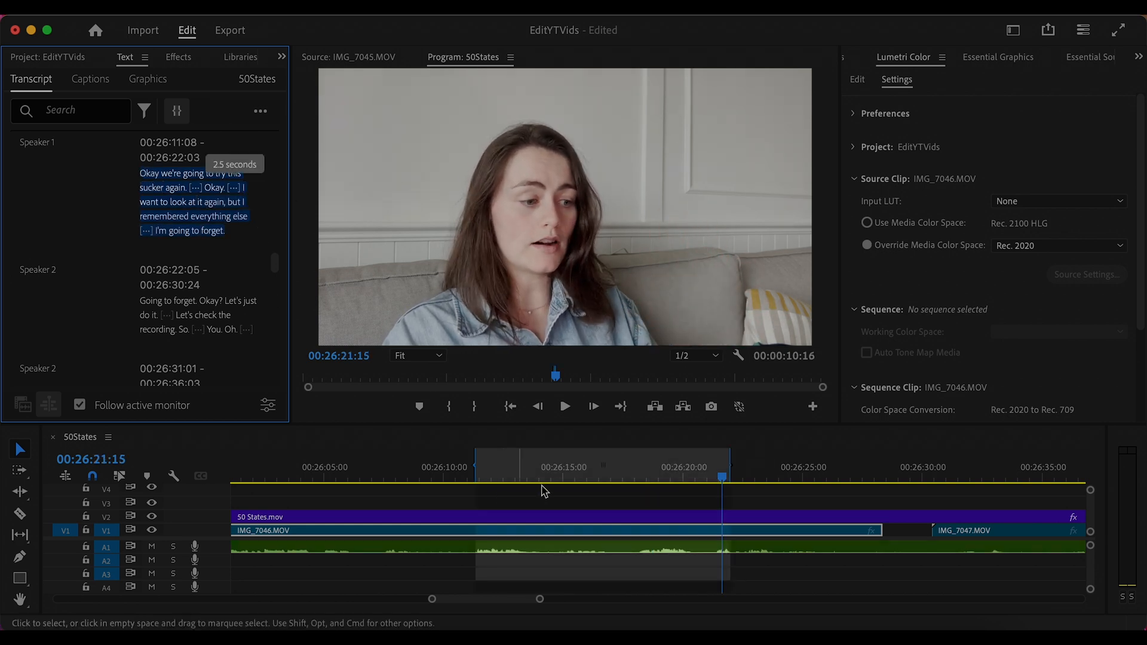
key("BackSpace")
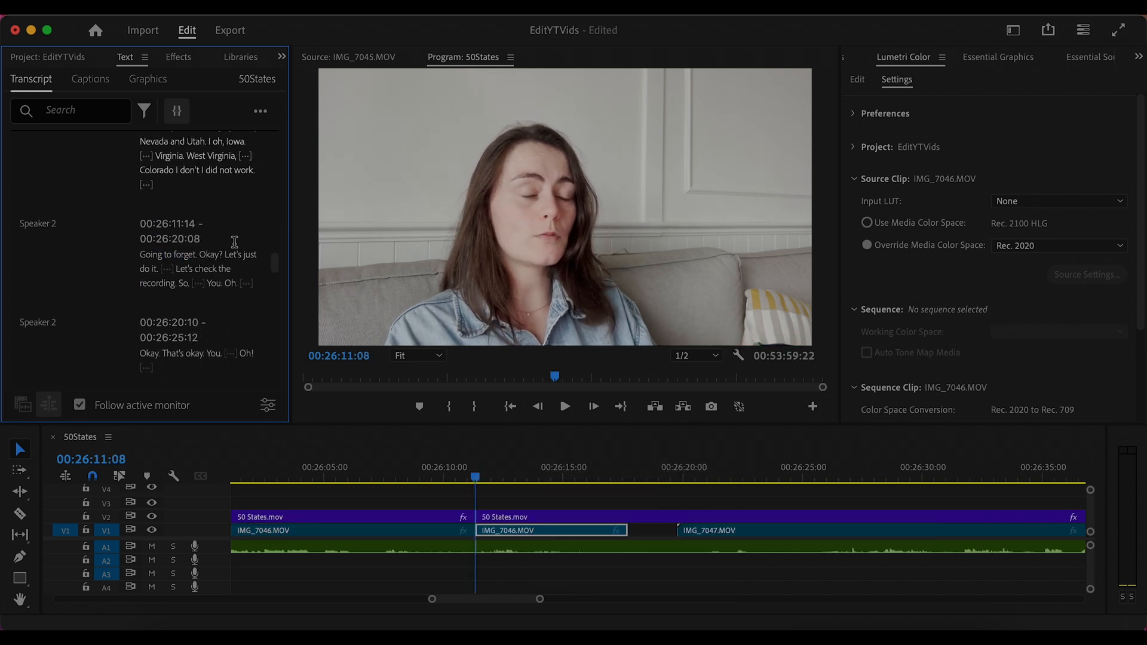
- Filter the transcript for pauses, delete all of them from the sequence, and review the cut timeline
left_click(144, 110)
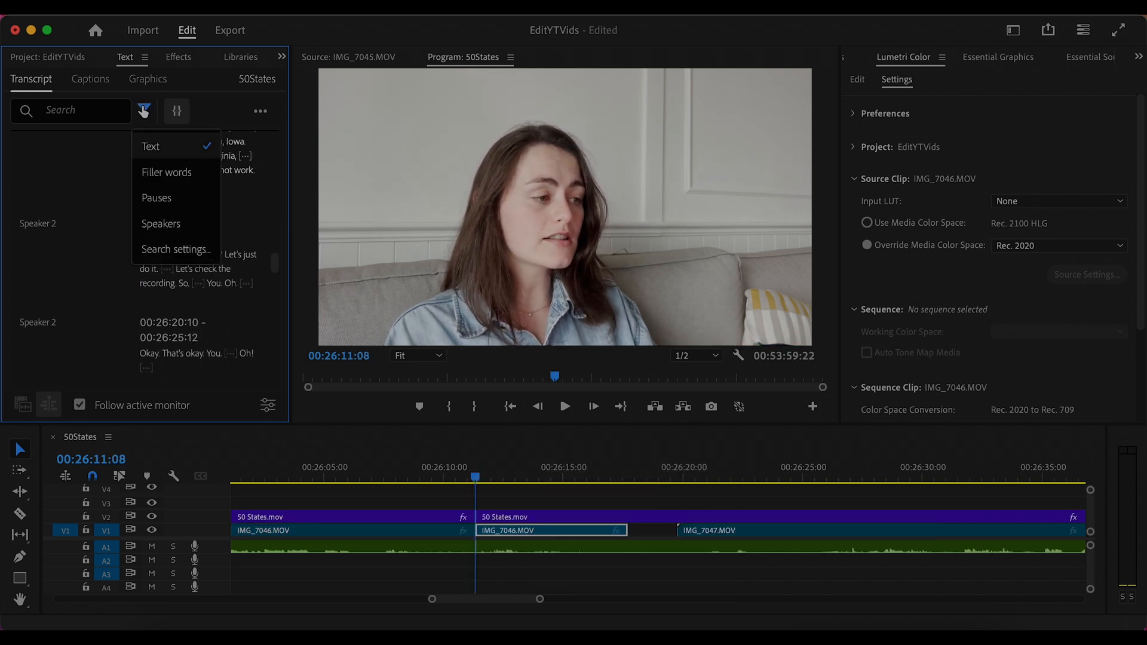
left_click(159, 200)
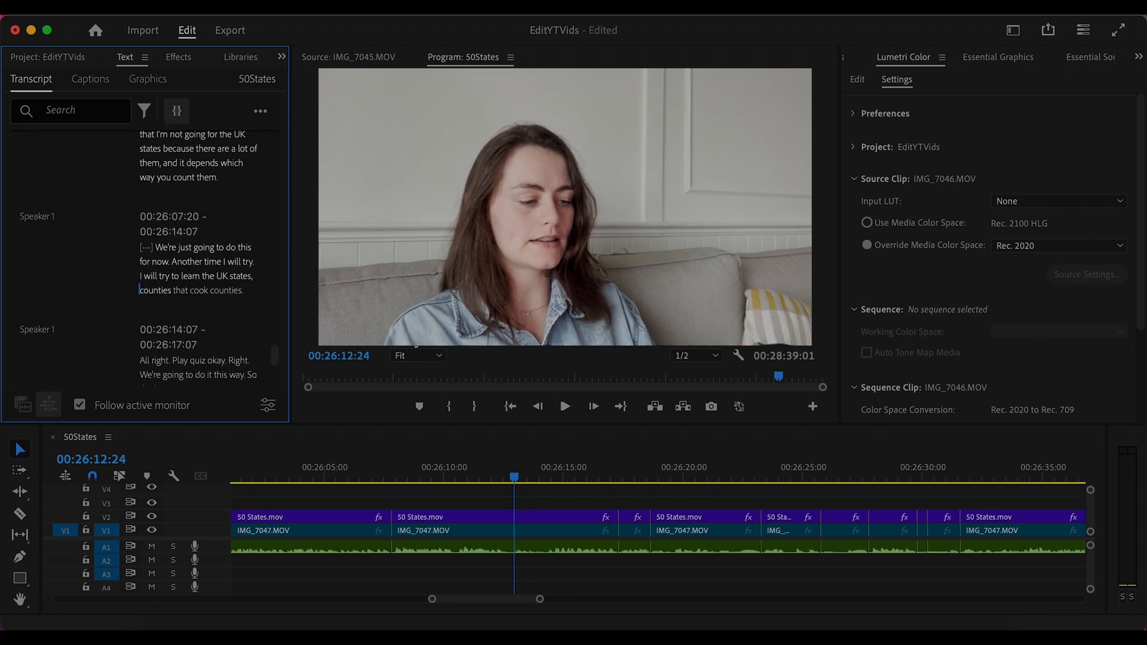
scroll(619, 572, "down", 6)
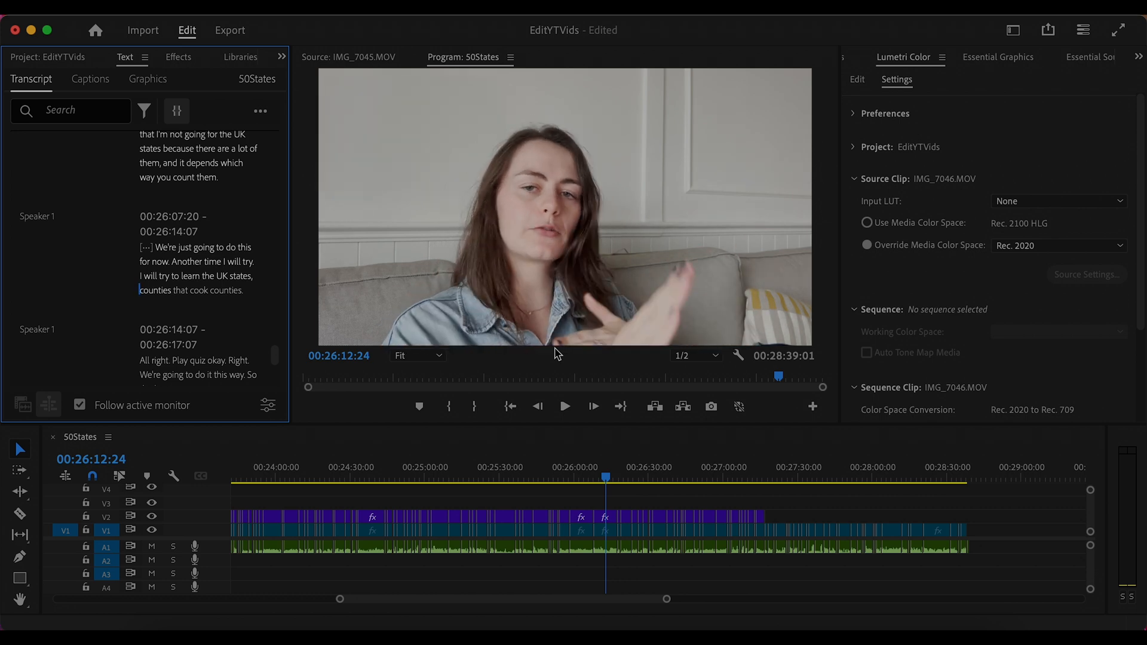
scroll(542, 540, "down", 5)
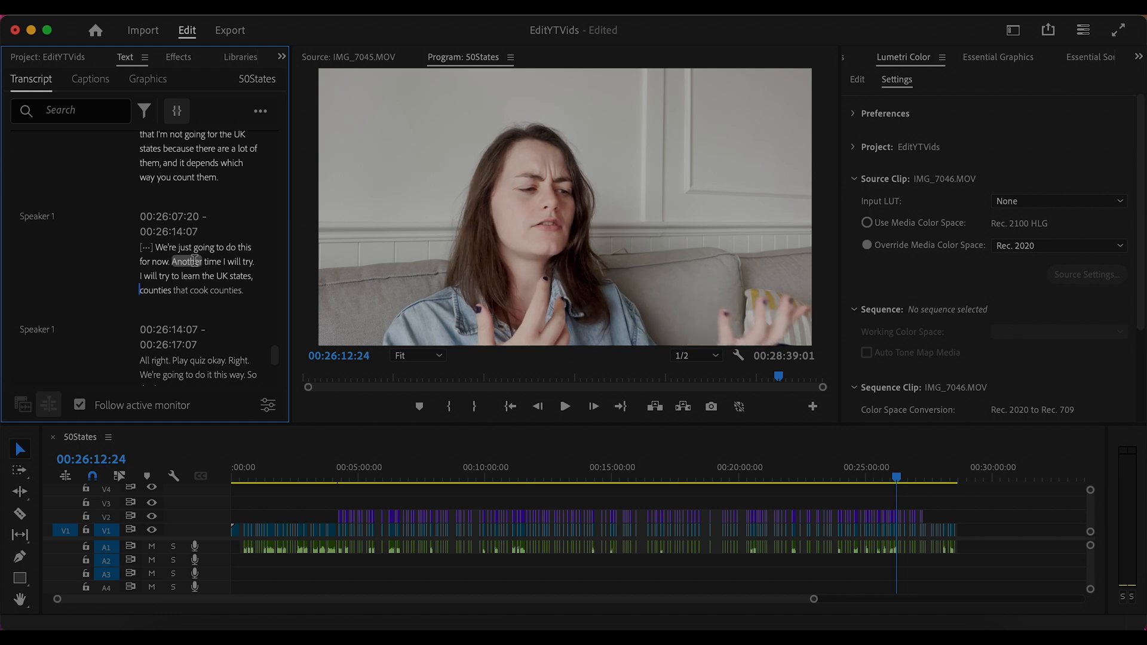
scroll(203, 381, "down", 10)
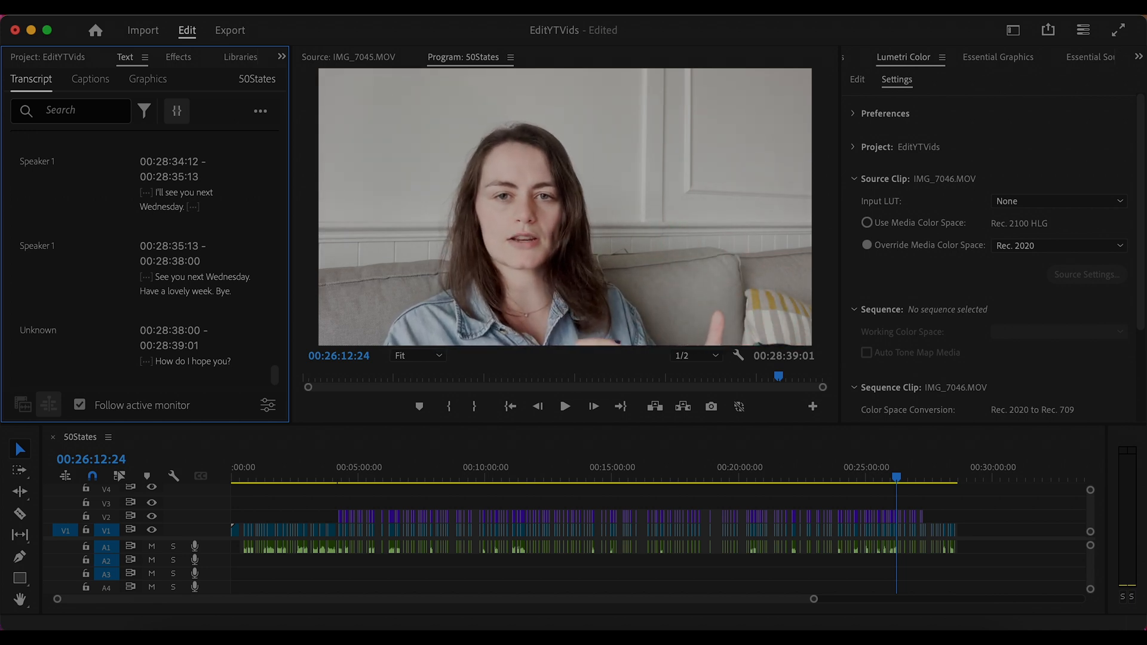
- Switch to the Text-Based Editing workspace and look through the sequence transcript
left_click(1012, 30)
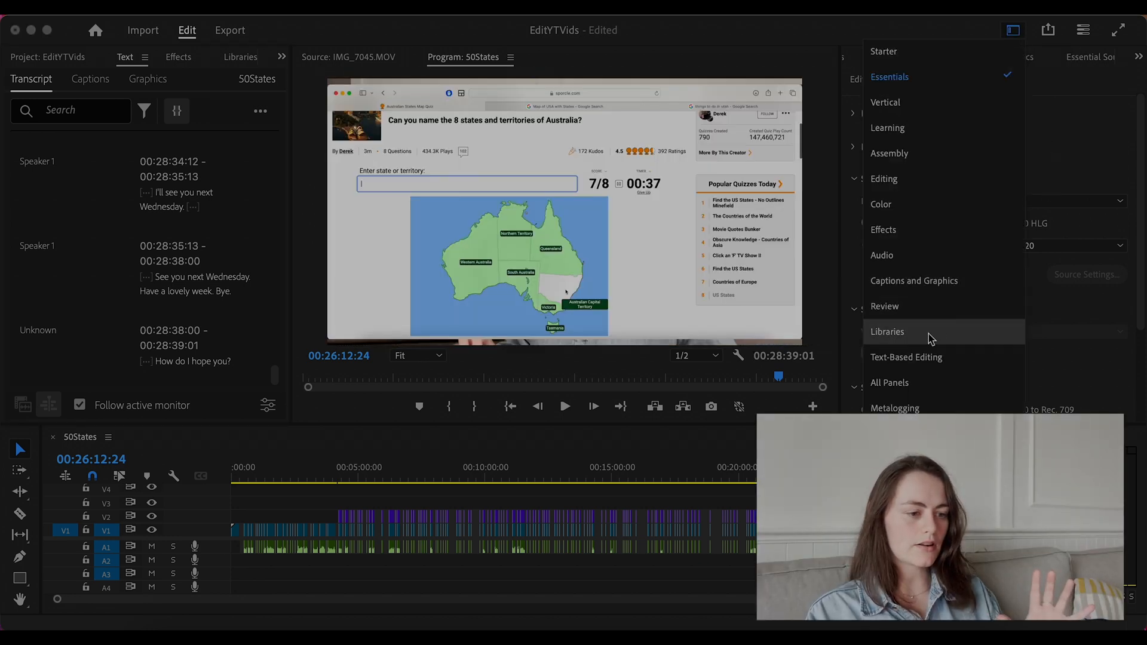
left_click(914, 357)
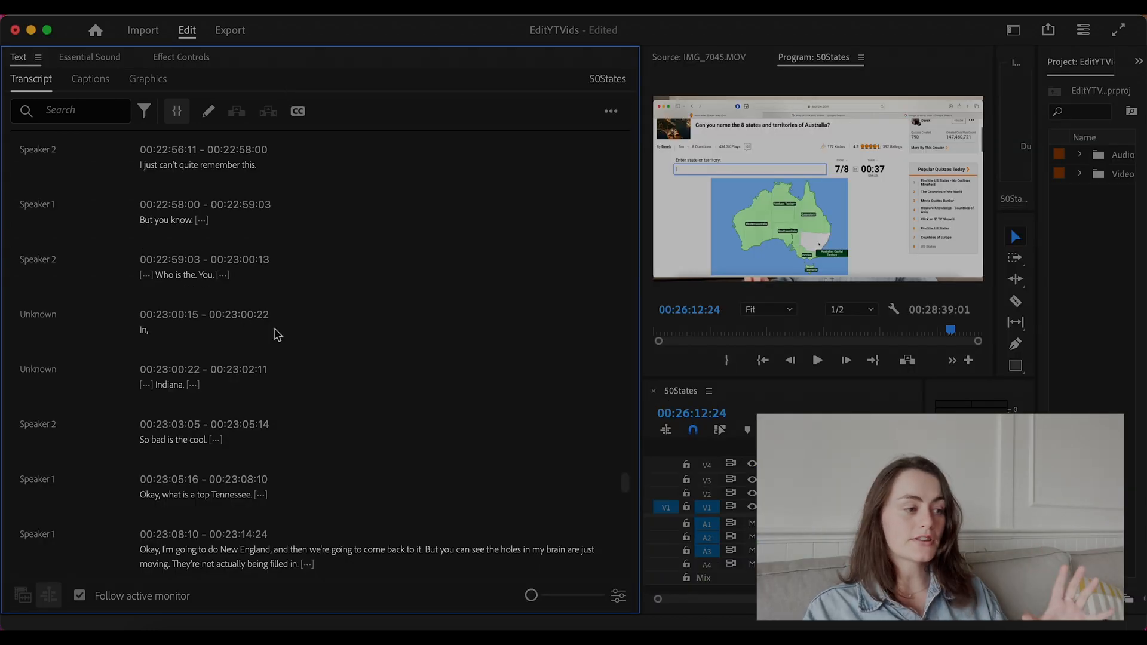
scroll(347, 346, "up", 10)
scroll(347, 346, "down", 15)
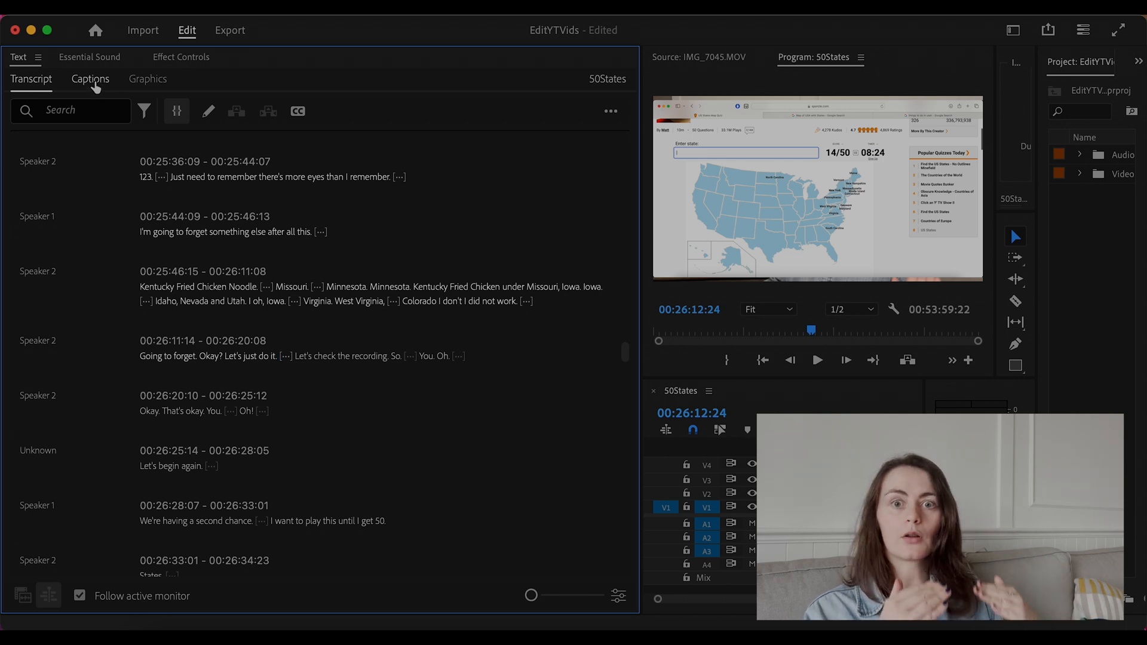
- Create captions from the transcript with the Subtitle default preset and move the playhead back near the sequence start
left_click(95, 88)
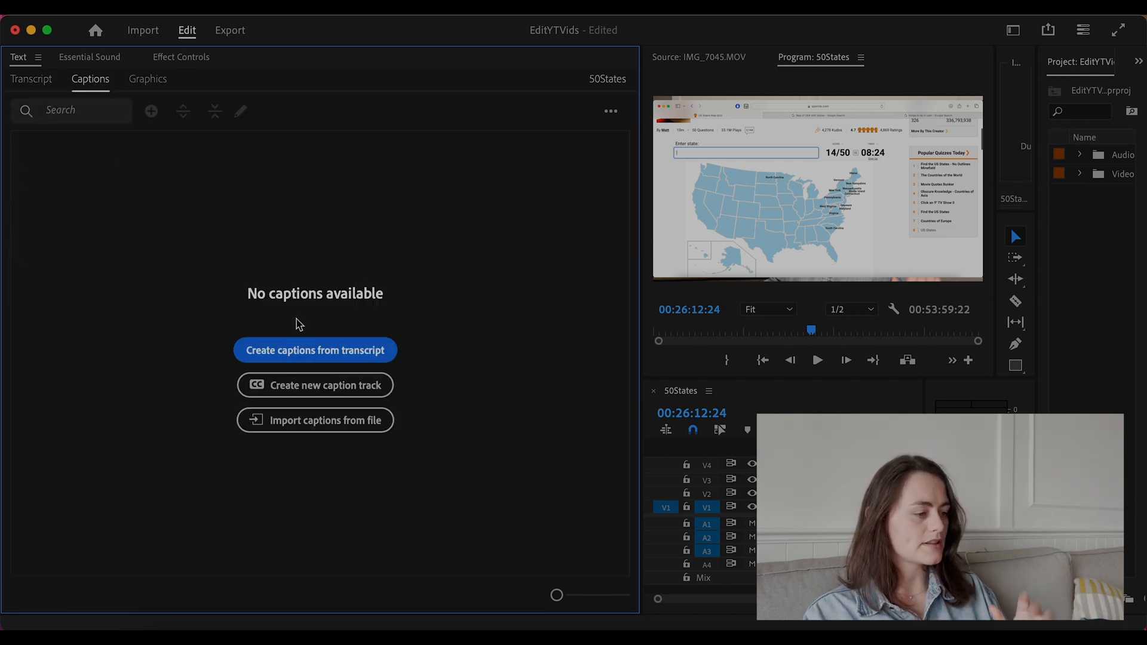
left_click(282, 356)
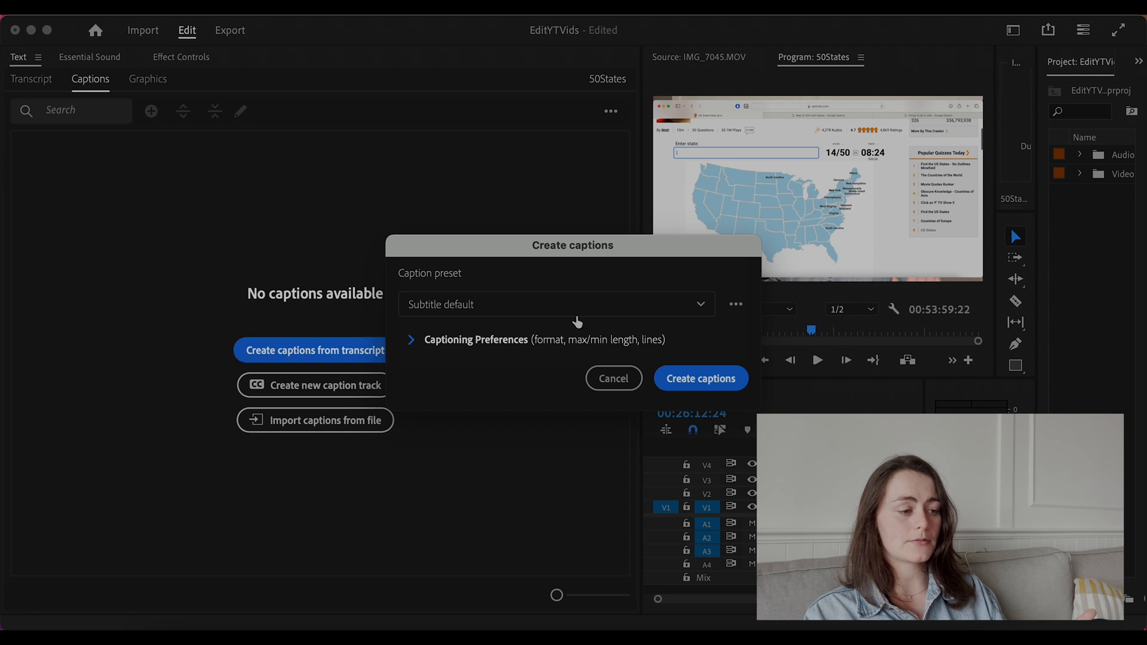
left_click(696, 378)
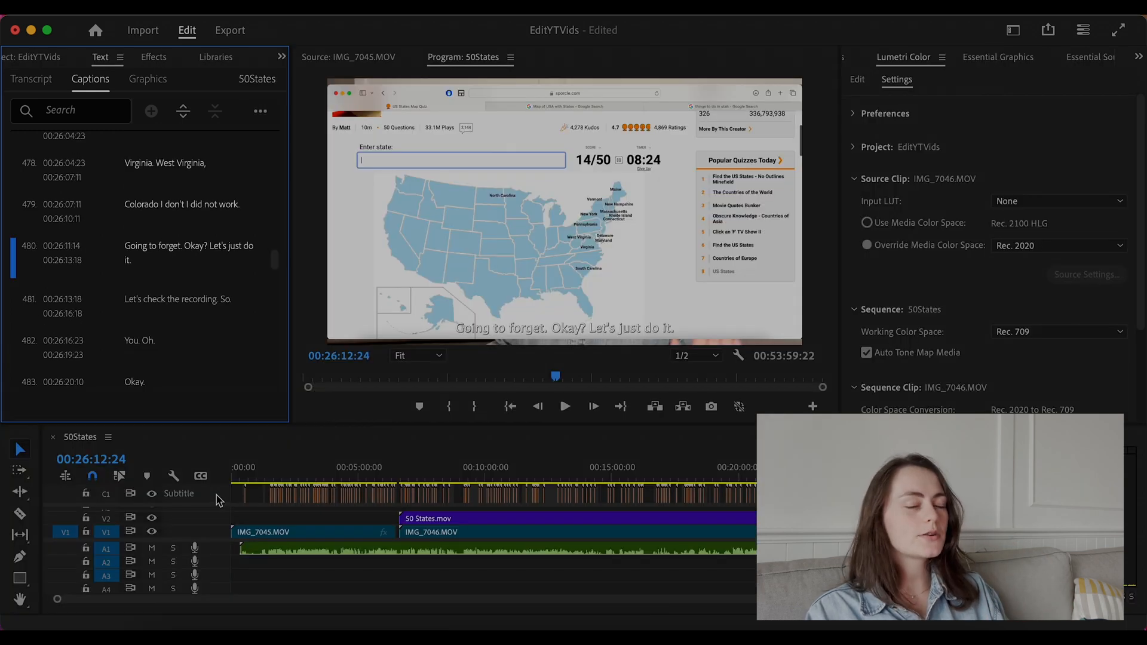
left_click_drag(707, 470, 327, 476)
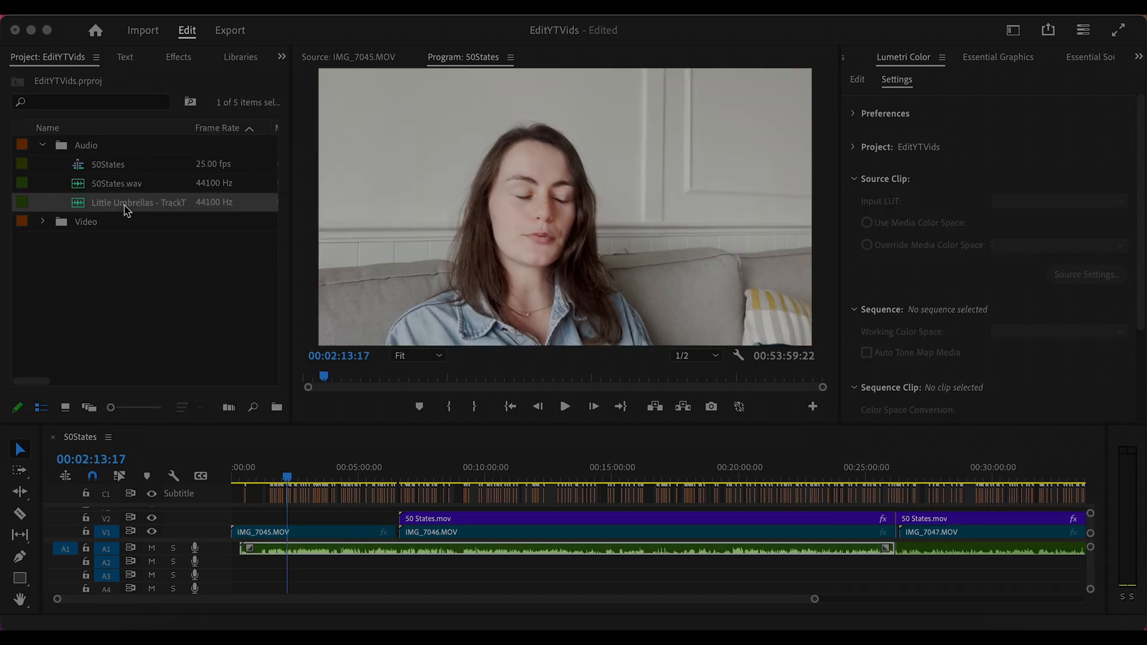
- Place the Little Umbrellas music on A2 at the start of the voice audio and remix it to about the sequence's full length
left_click(150, 206)
left_click_drag(149, 206, 242, 564)
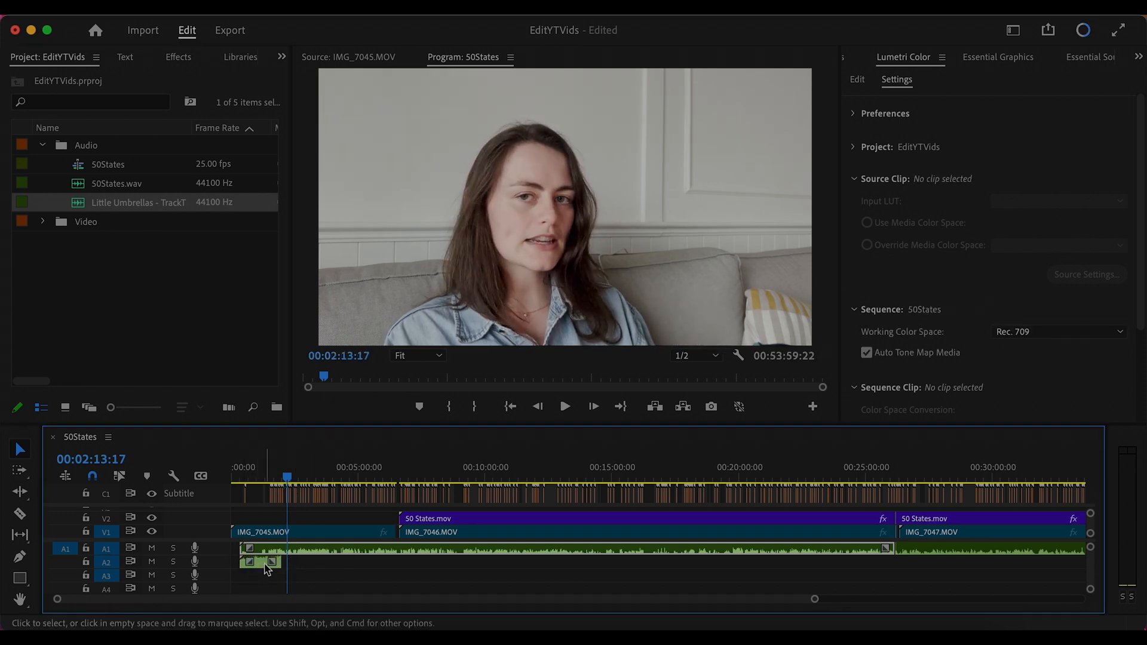
left_click(20, 491)
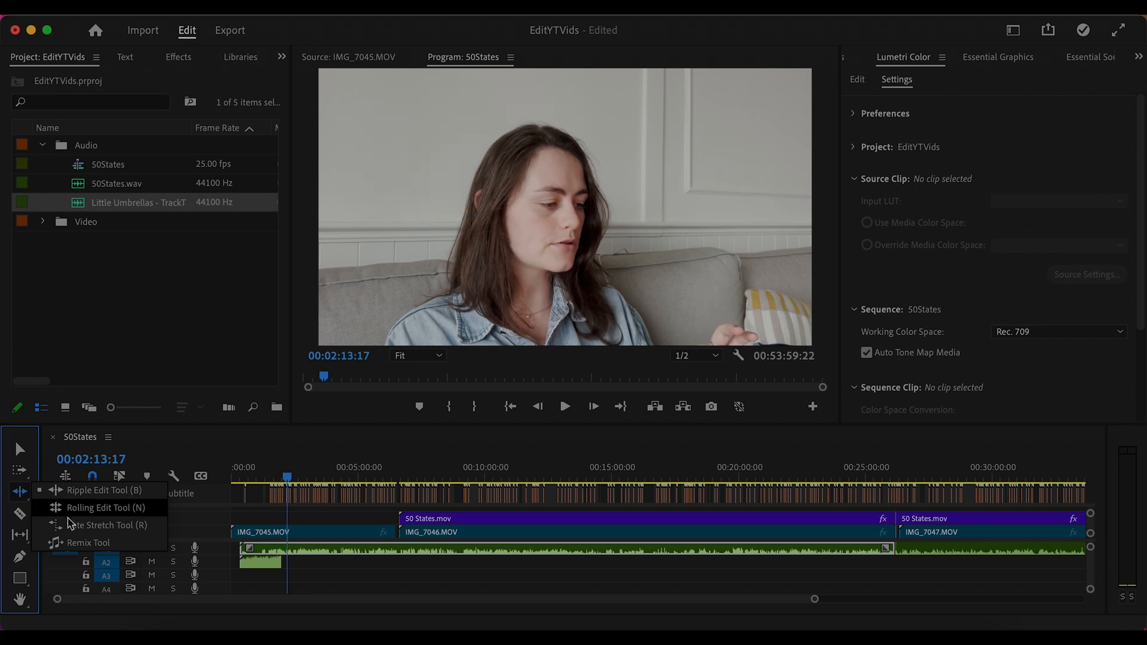
left_click(66, 542)
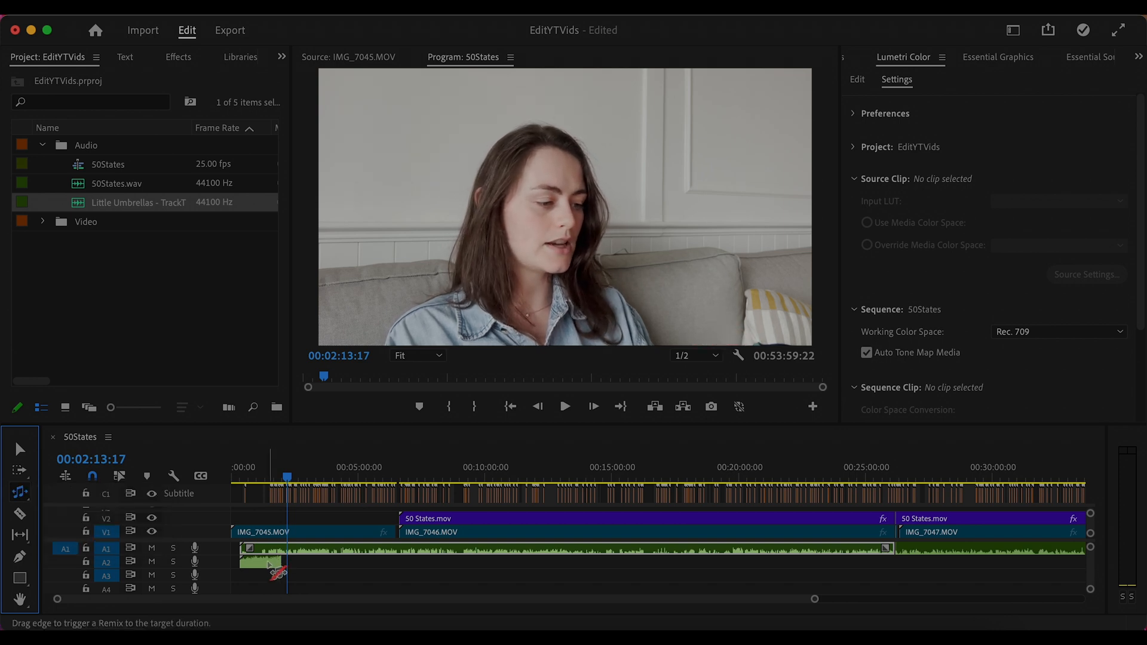
left_click(269, 564)
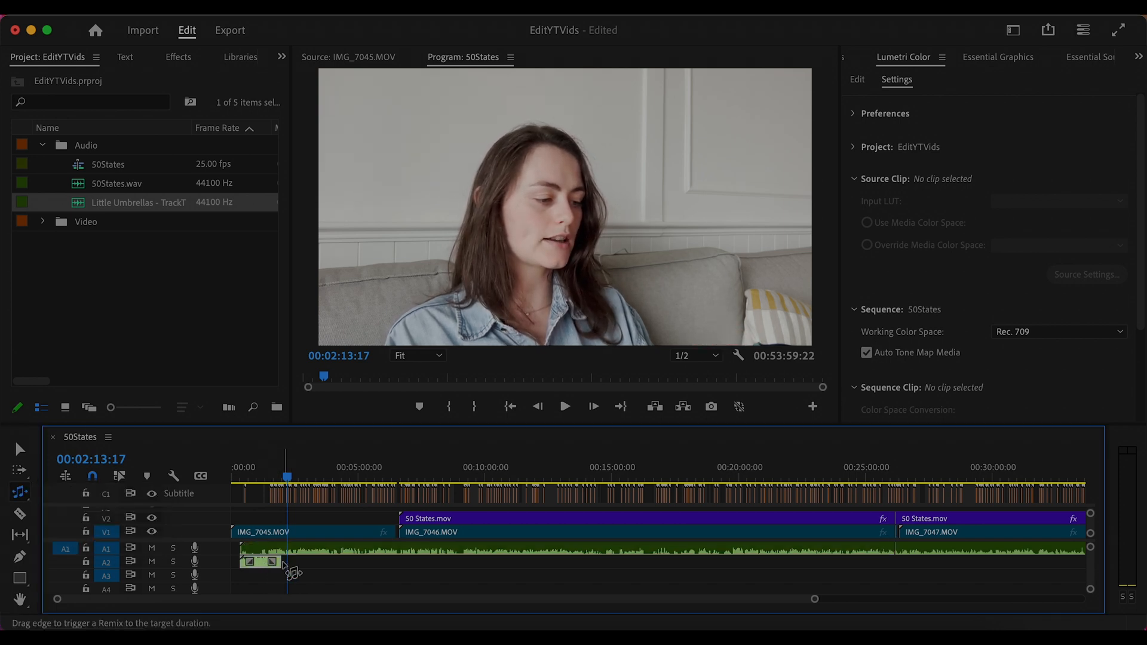
left_click_drag(283, 564, 832, 564)
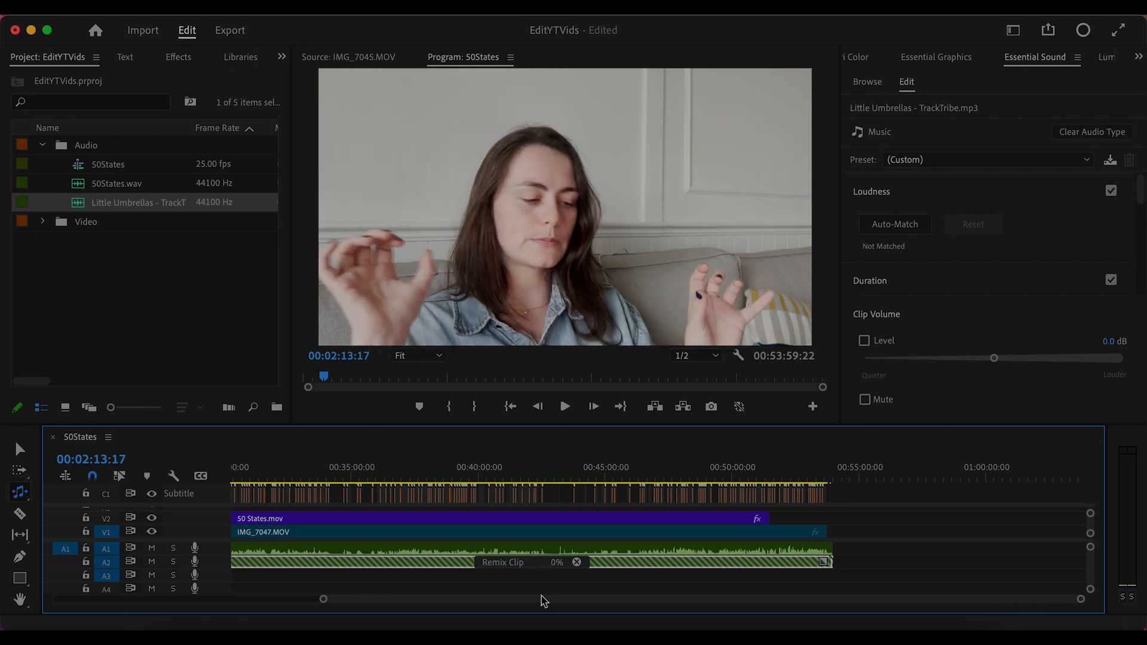
scroll(856, 584, "up", 5)
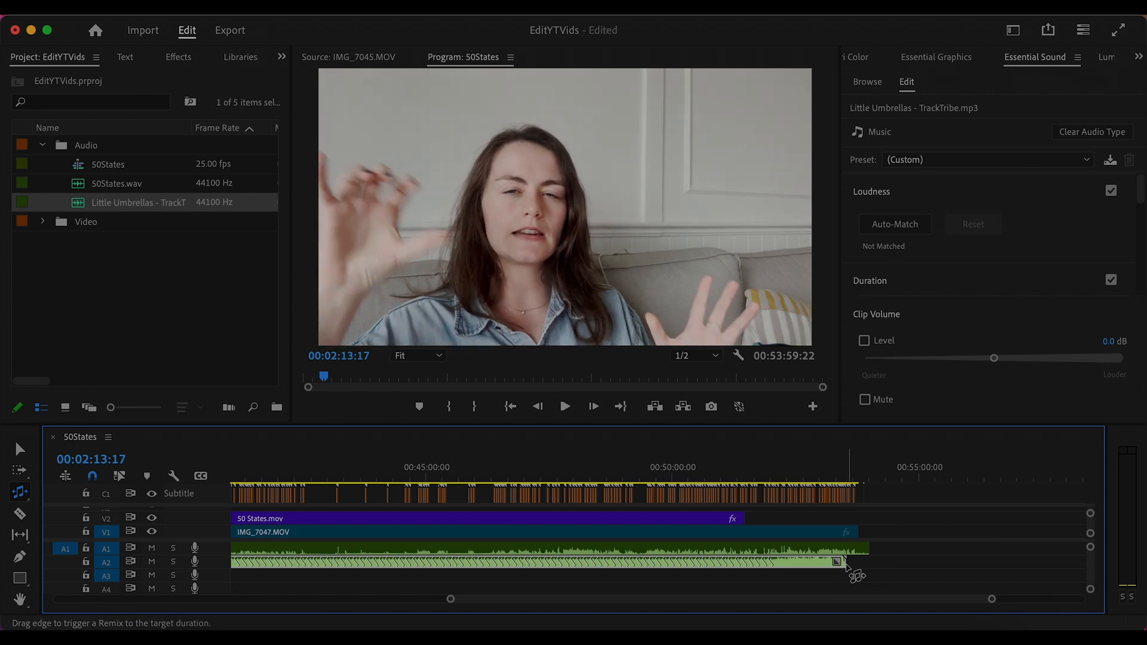
scroll(837, 570, "up", 8)
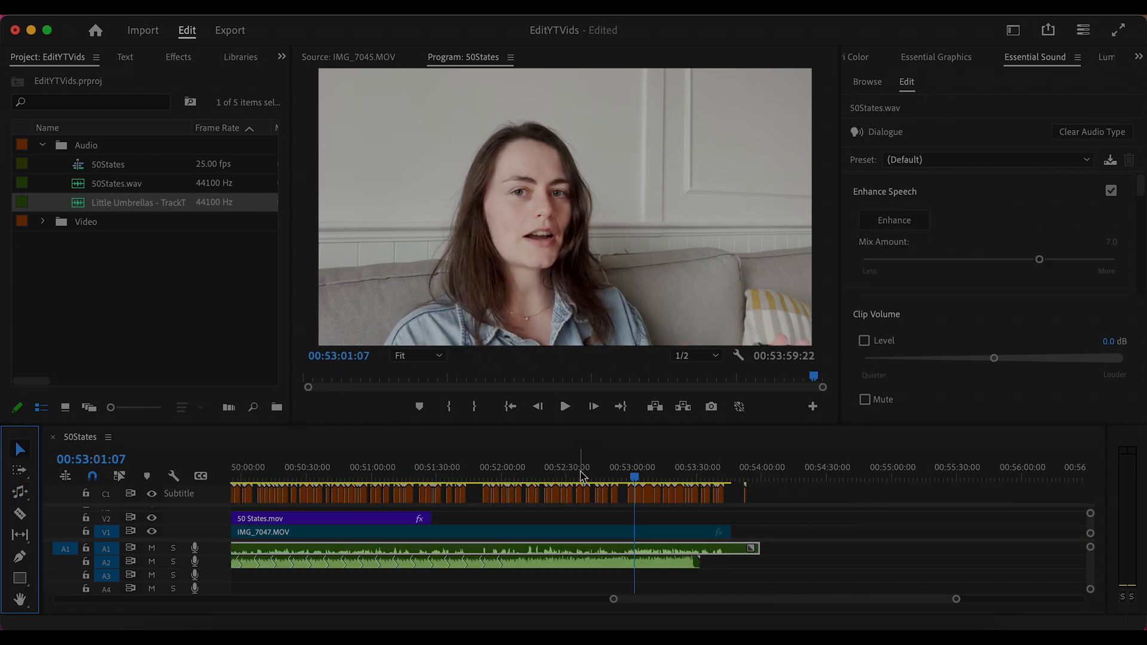
- Lower the clip volume of the Little Umbrellas music clip on A2
left_click(22, 449)
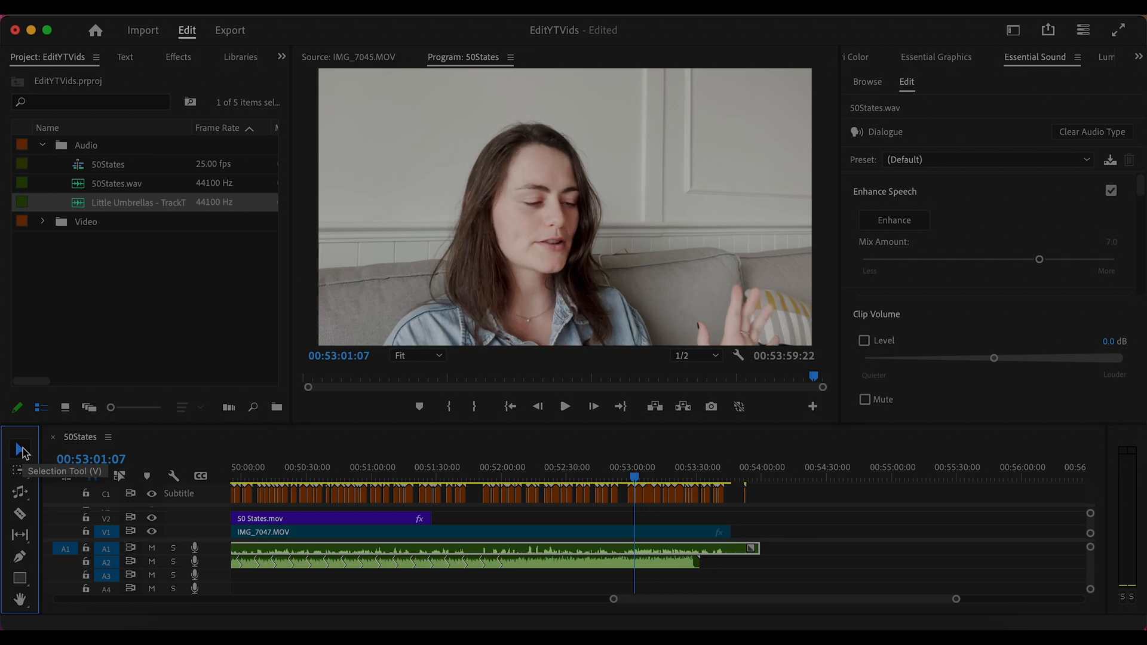
left_click(733, 557)
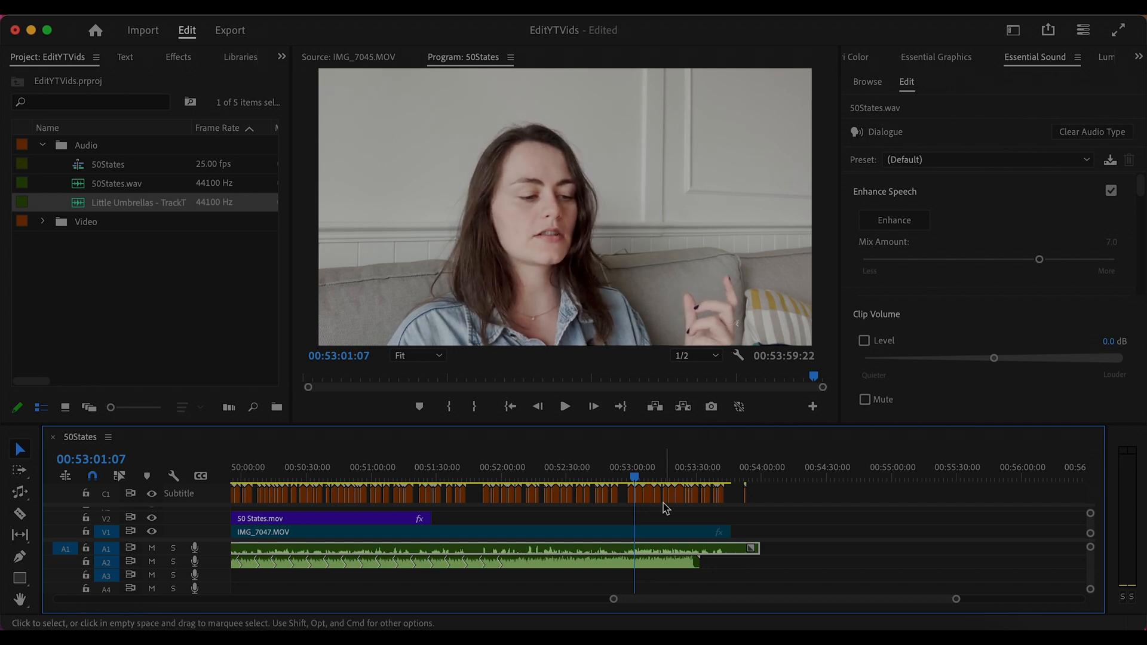
left_click(664, 565)
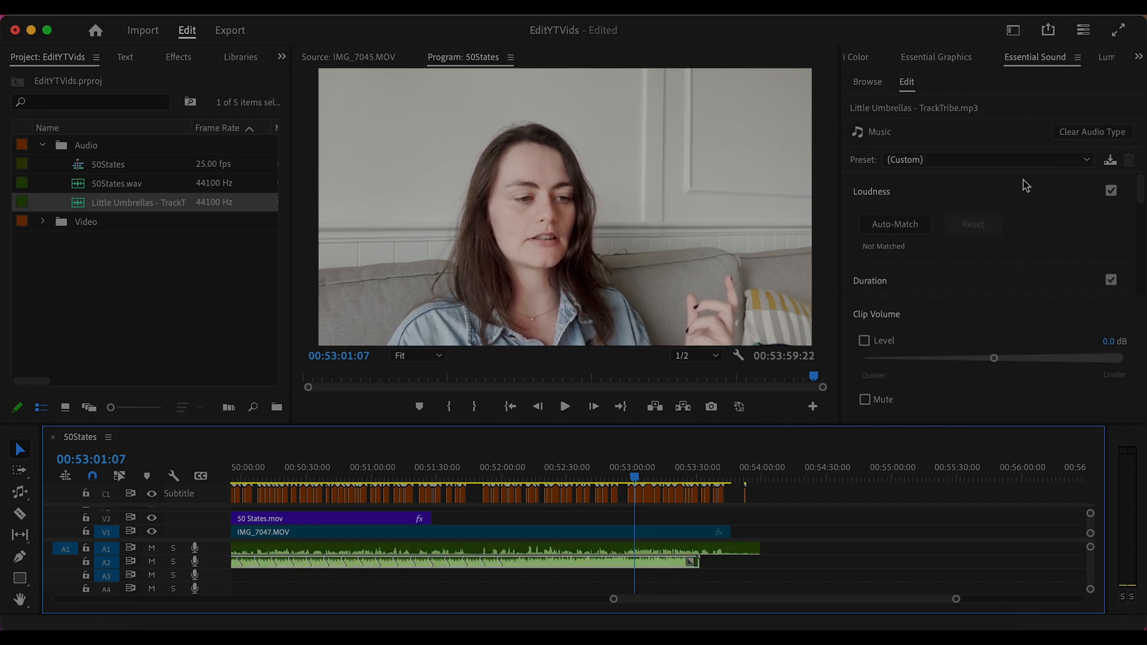
left_click_drag(994, 358, 914, 358)
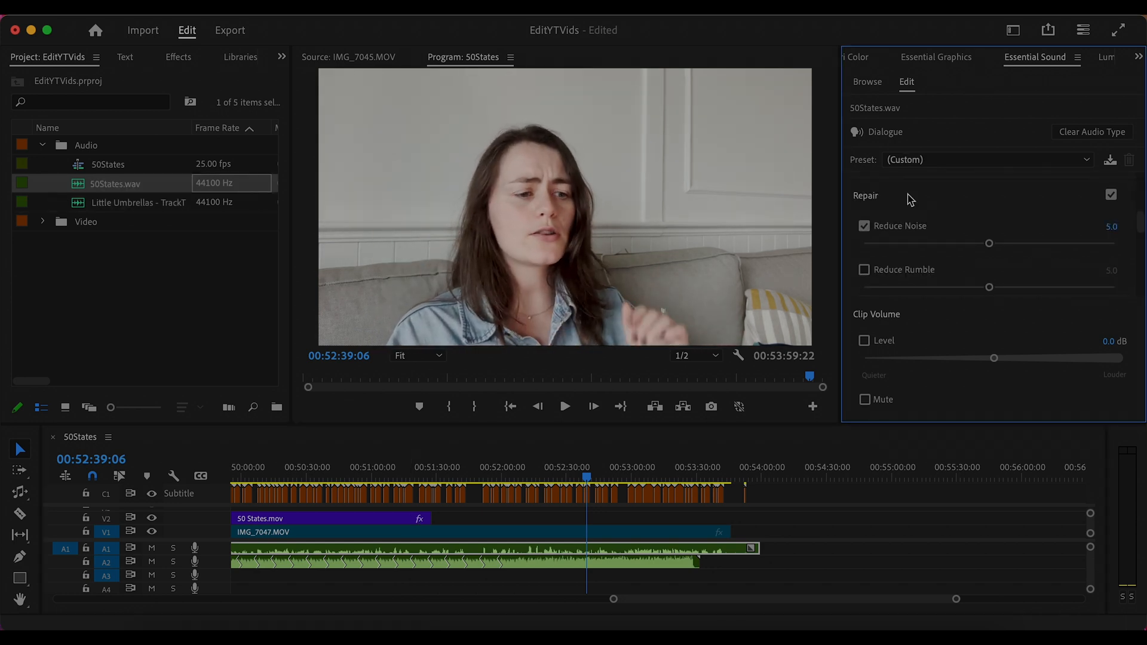
- Review the Repair settings of the 50States.wav dialogue and open the clip for editing in Adobe Audition
scroll(909, 199, "down", 1)
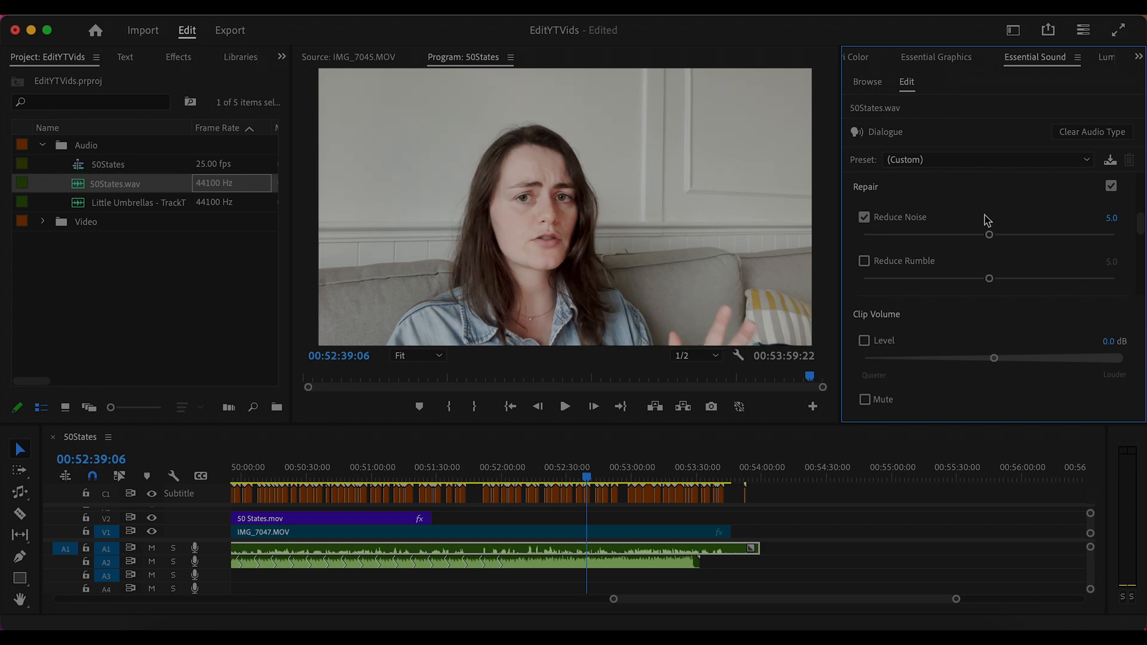
left_click(192, 189)
right_click(184, 187)
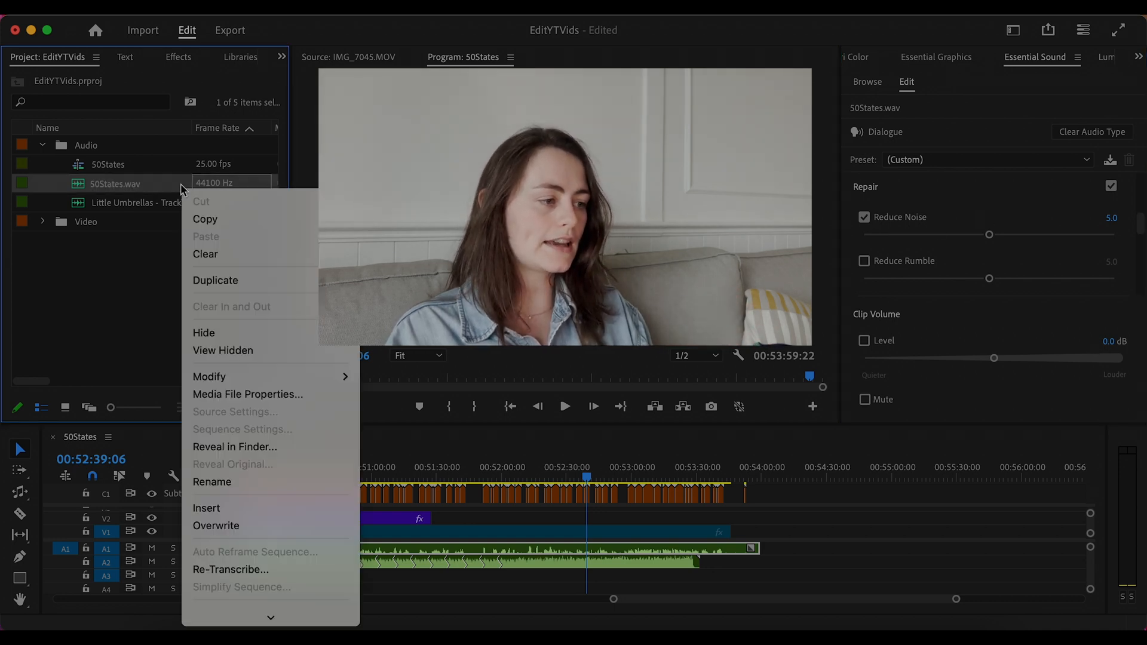
mouse_move(269, 621)
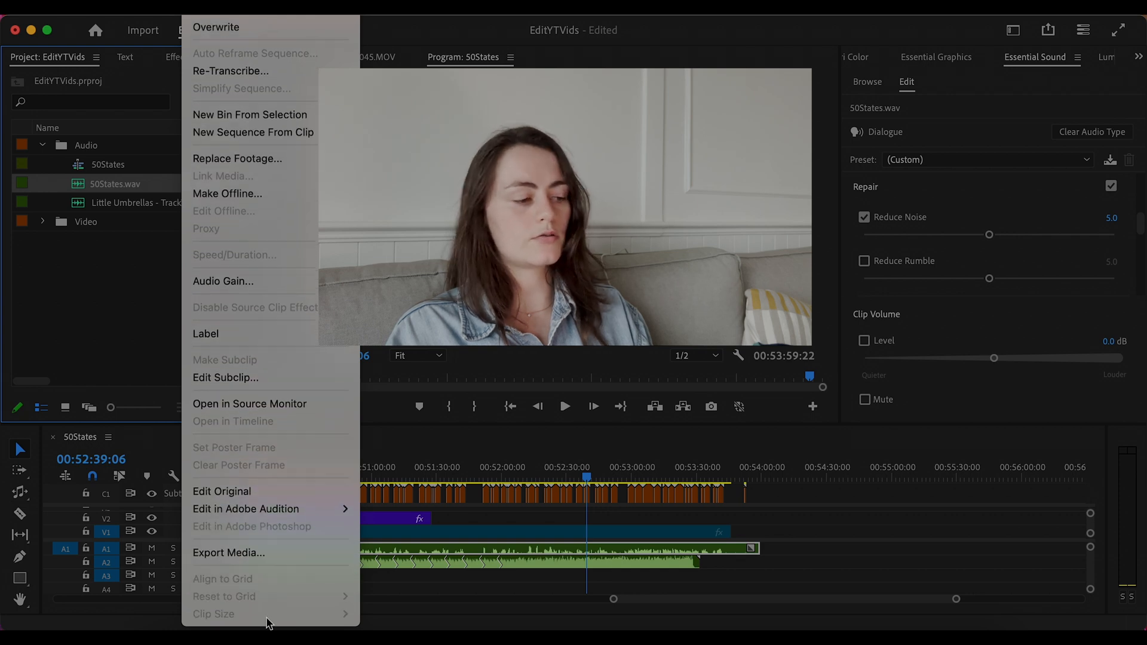
mouse_move(269, 509)
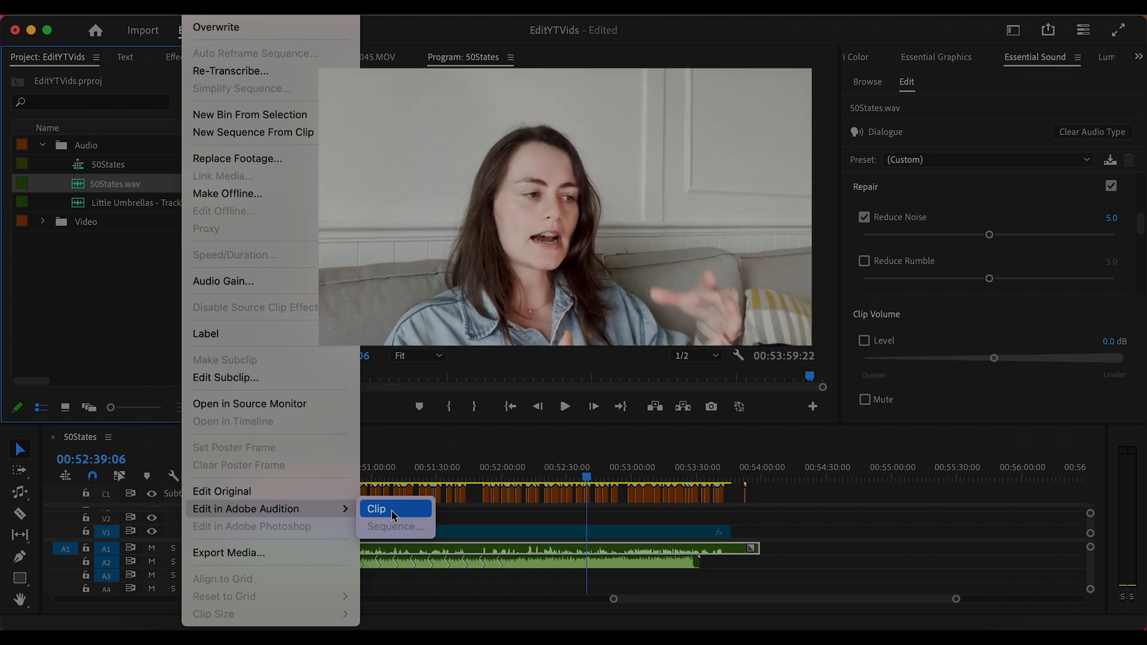
left_click(392, 510)
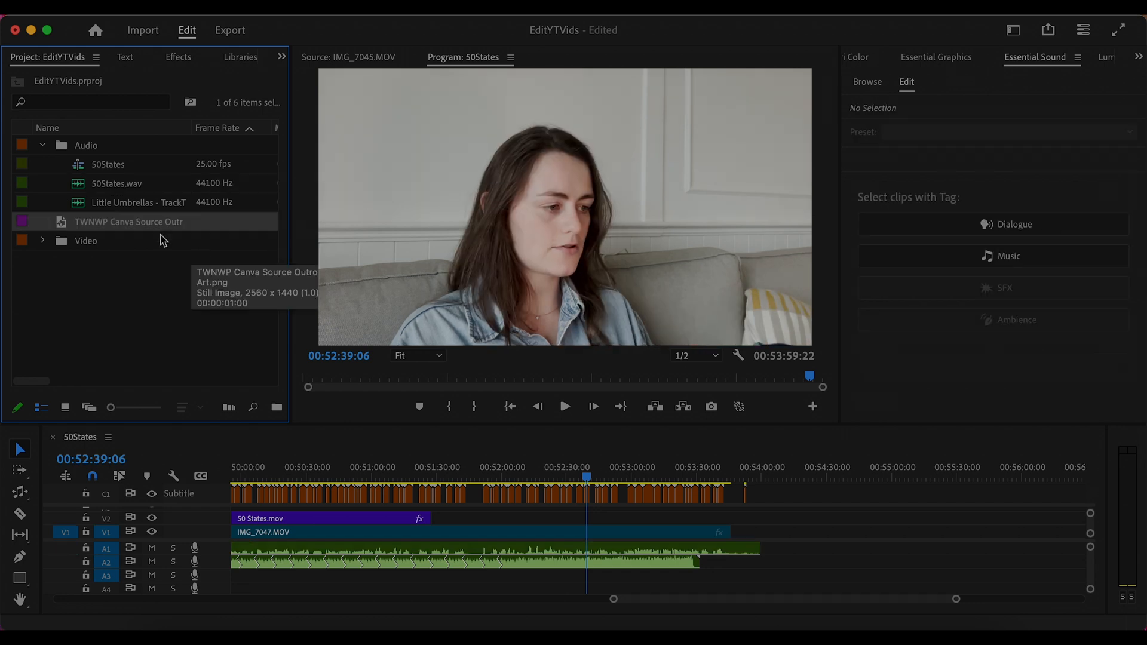
- Place the TWNWP Canva outro image on V2 after the last video clip, set its duration to 20 seconds, and move the playhead to 00:53:56:00
left_click_drag(146, 223, 720, 530)
scroll(739, 522, "up", 5)
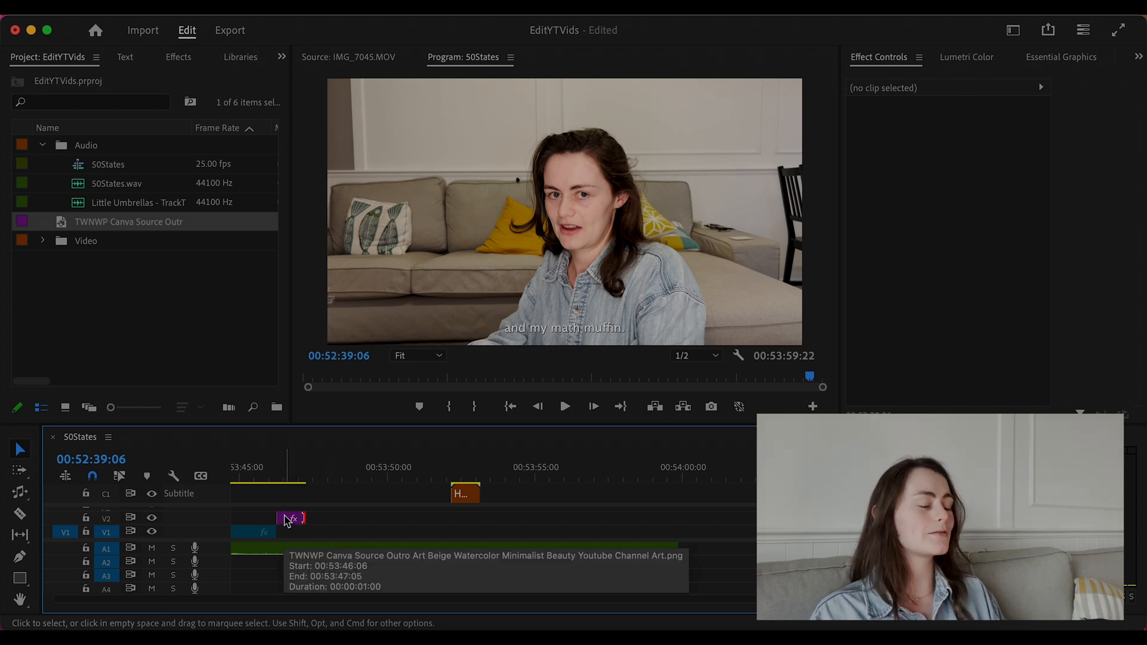
right_click(287, 520)
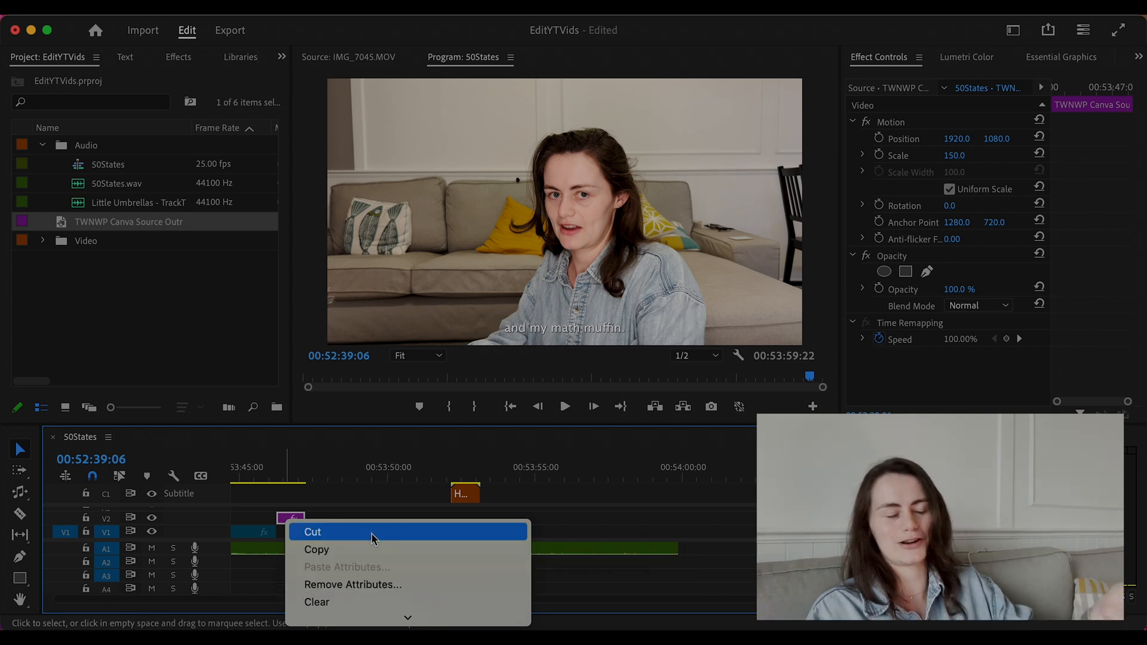
scroll(293, 529, "down", 10)
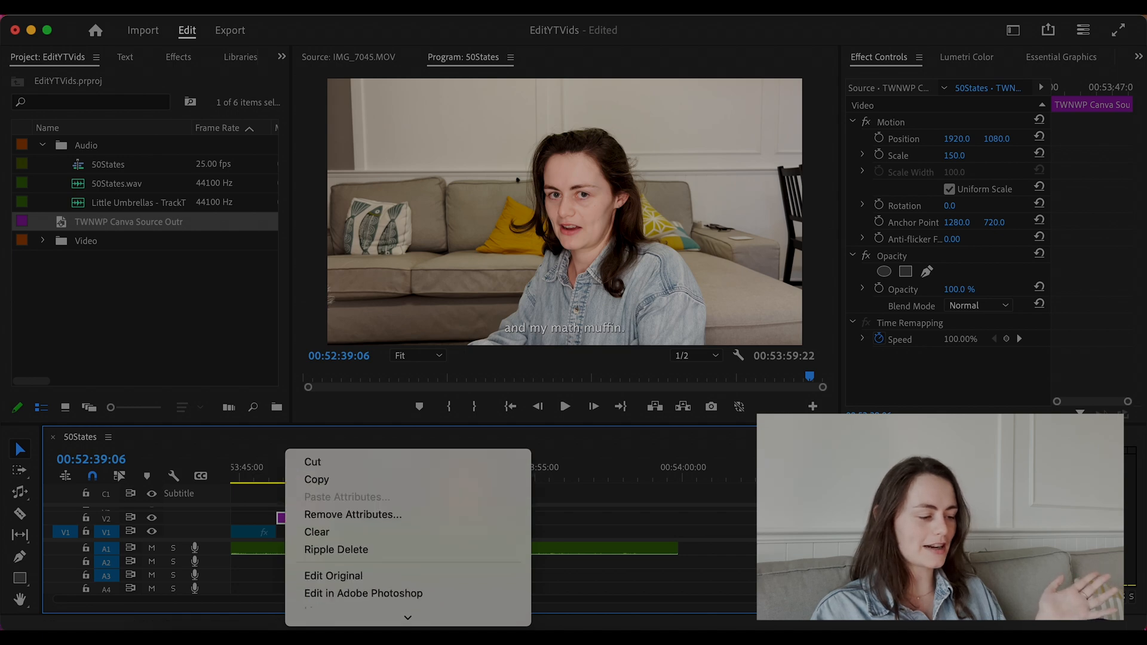
scroll(353, 339, "down", 5)
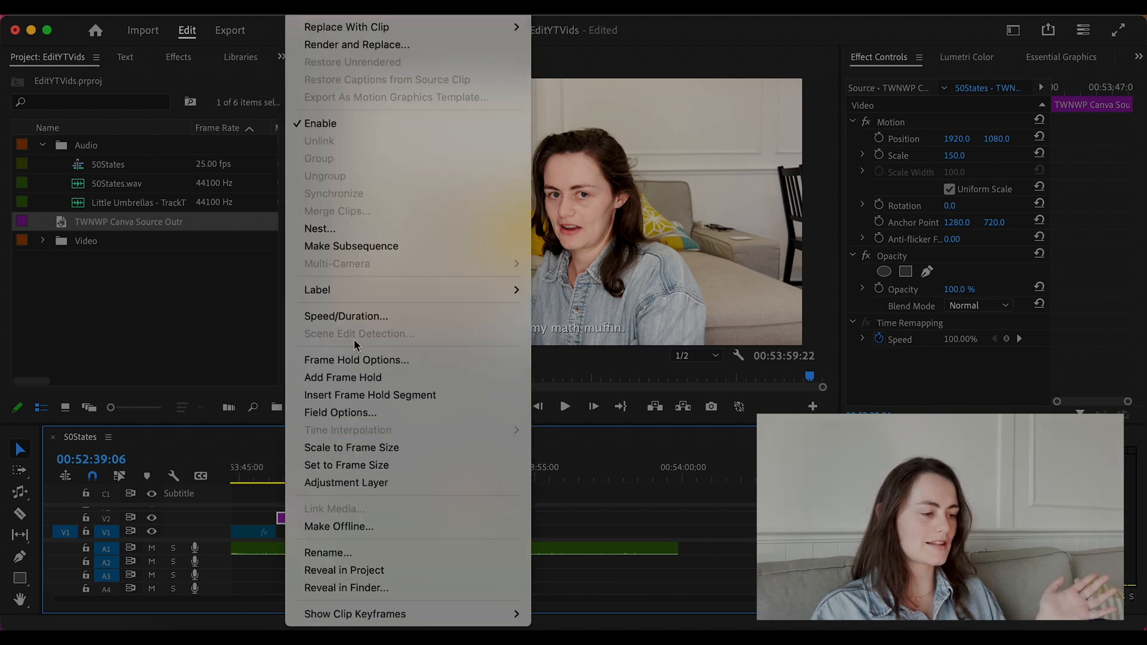
left_click(352, 315)
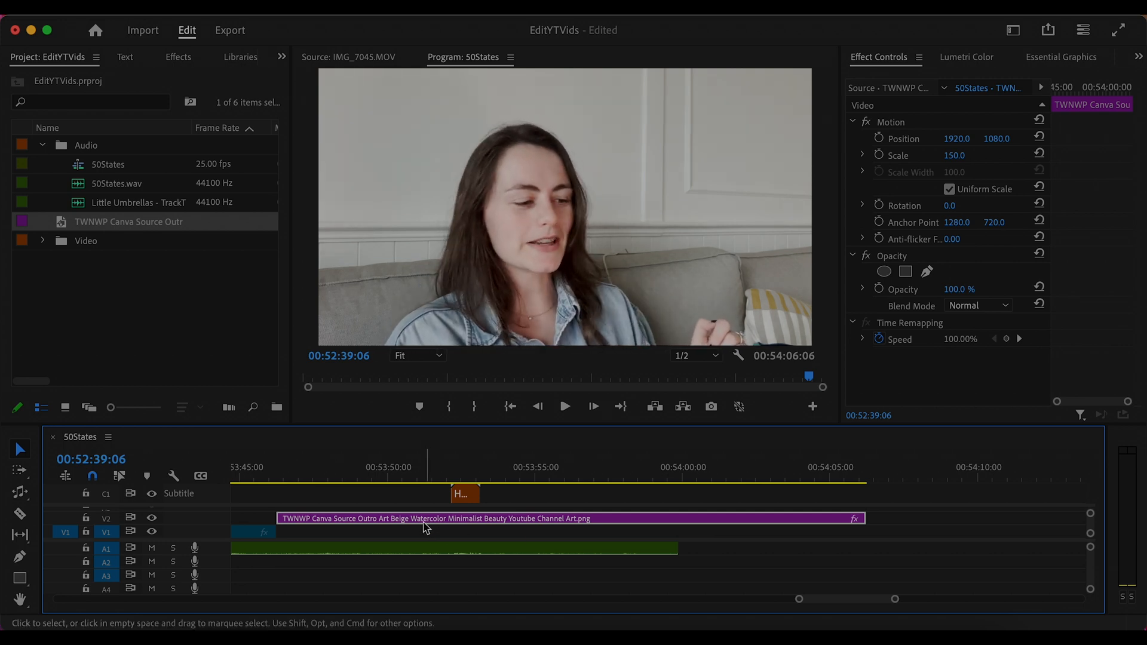
left_click_drag(282, 478, 567, 481)
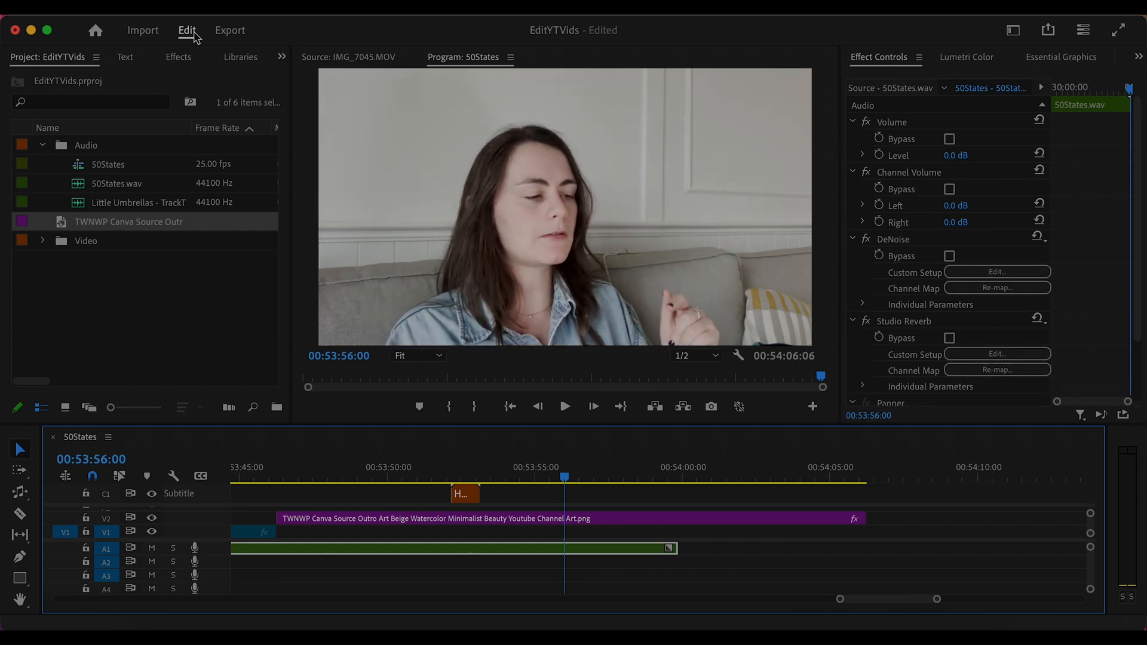
- Open the export settings for the 50States sequence and enable Loudness Normalization with the ITU BS.1770-3 standard
left_click(237, 37)
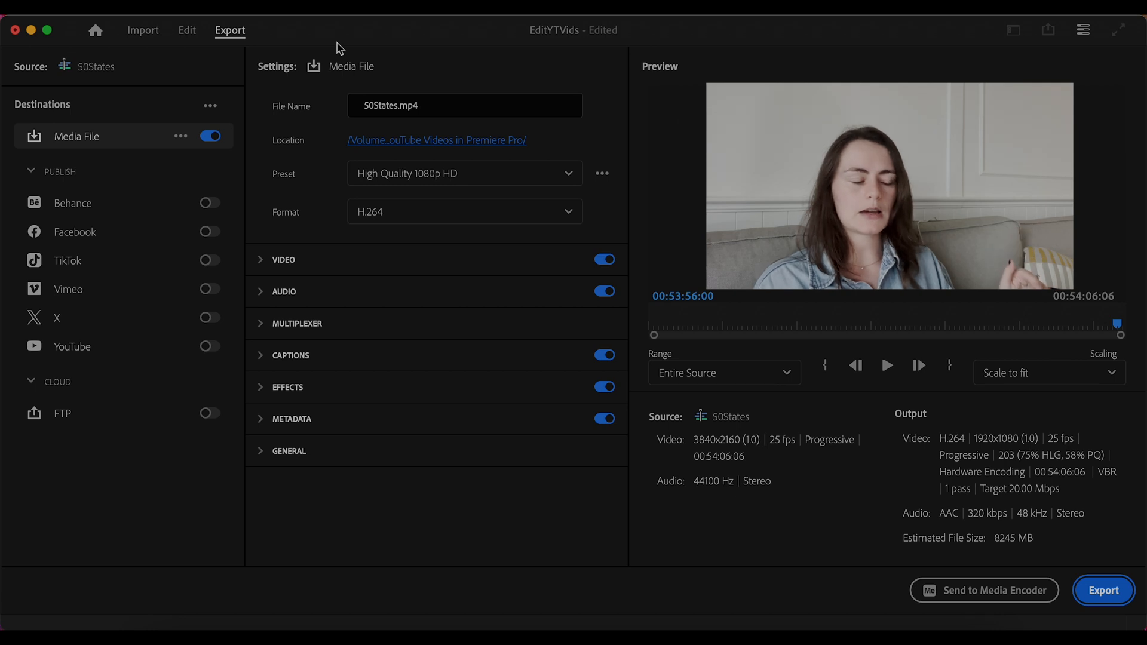
left_click(259, 387)
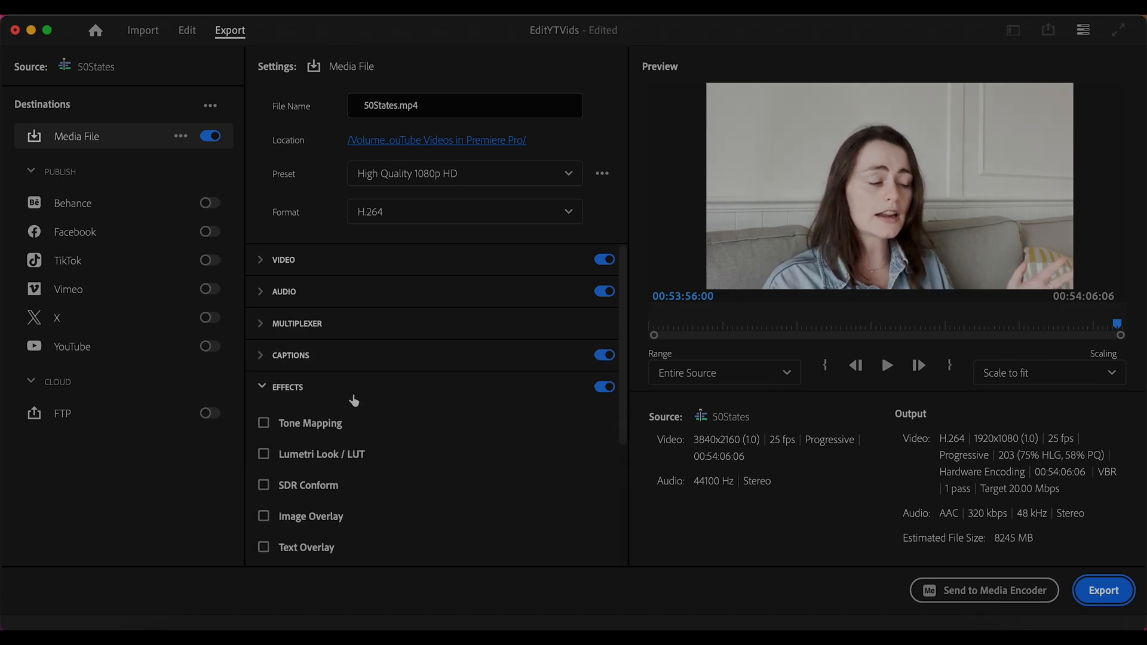
scroll(353, 400, "down", 1)
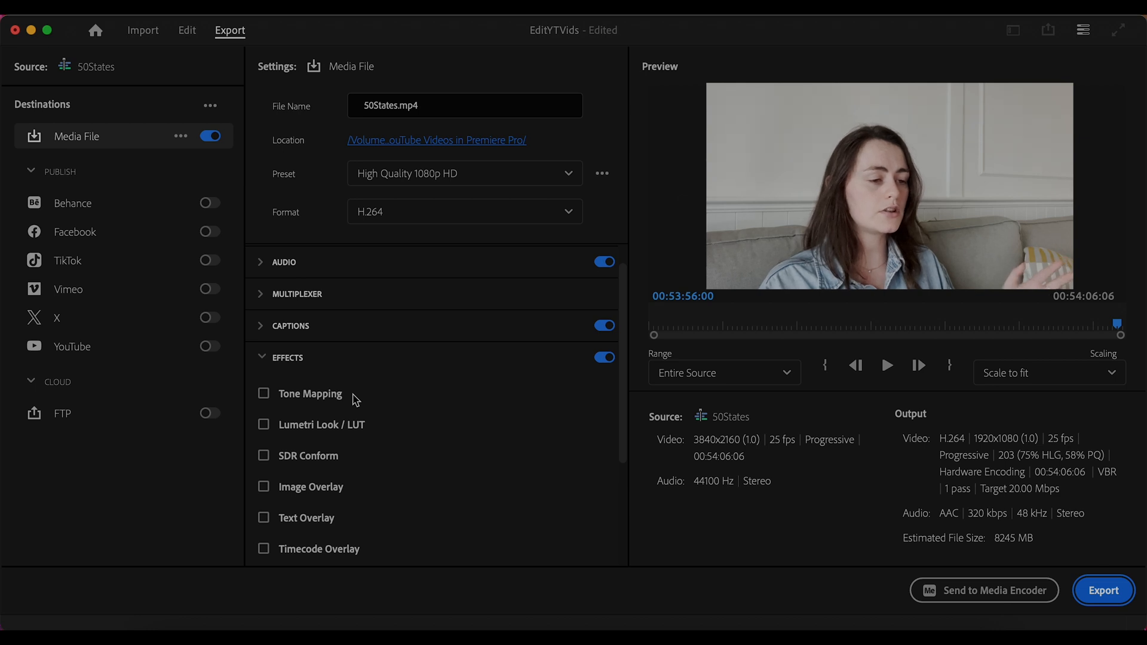
scroll(434, 416, "down", 1)
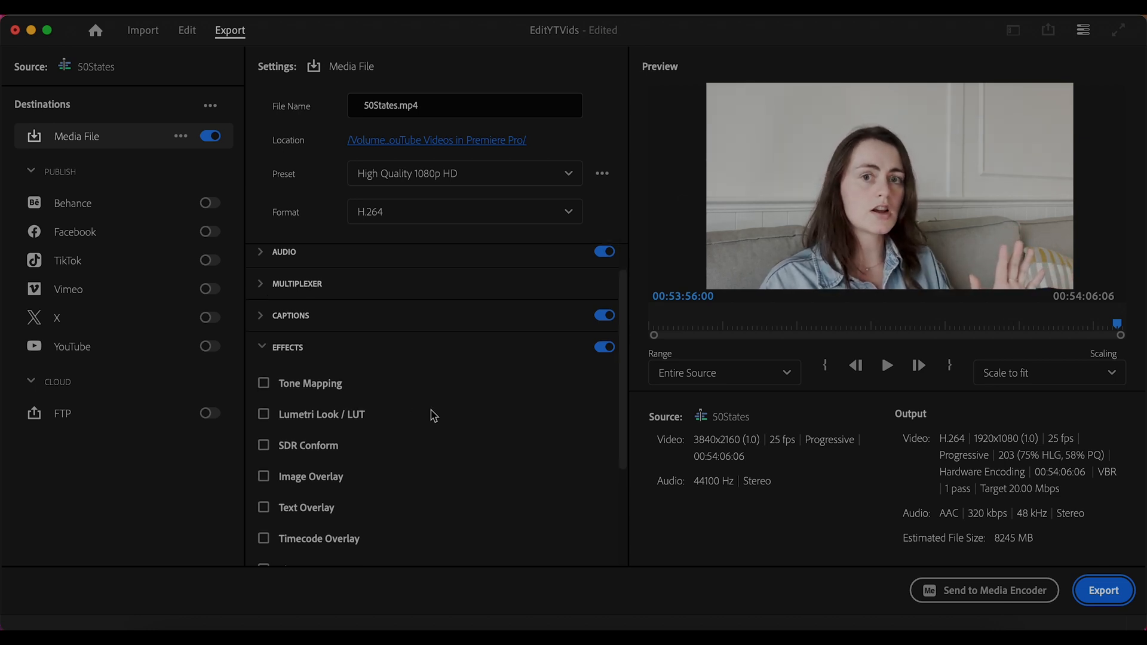
scroll(434, 416, "down", 5)
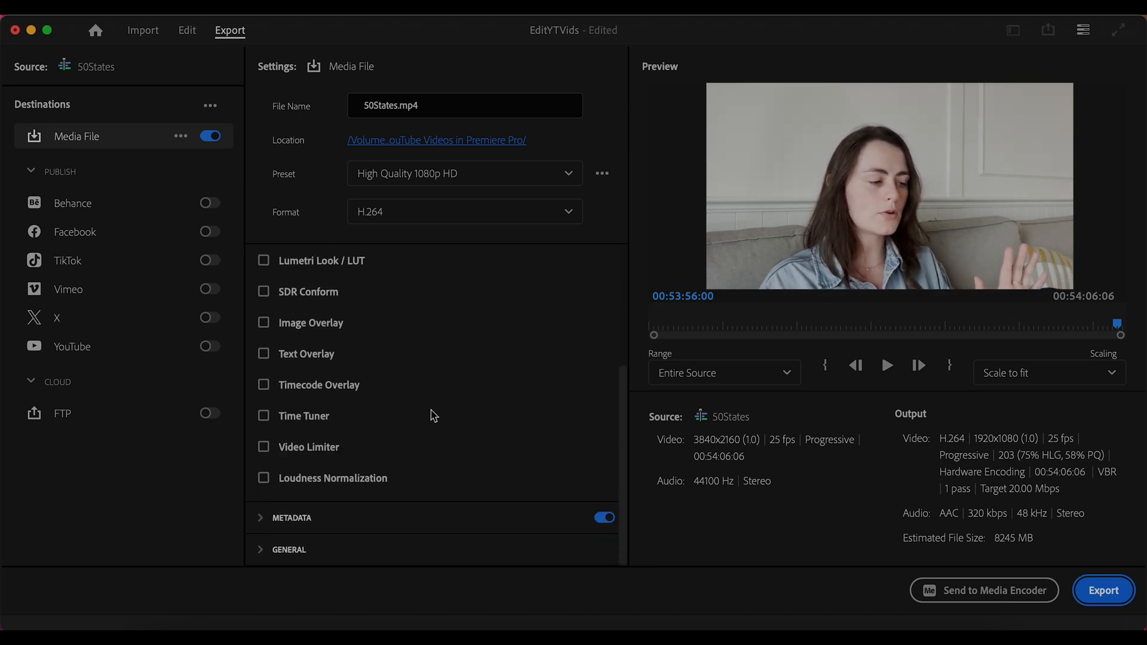
left_click(263, 478)
scroll(435, 478, "down", 6)
left_click(486, 306)
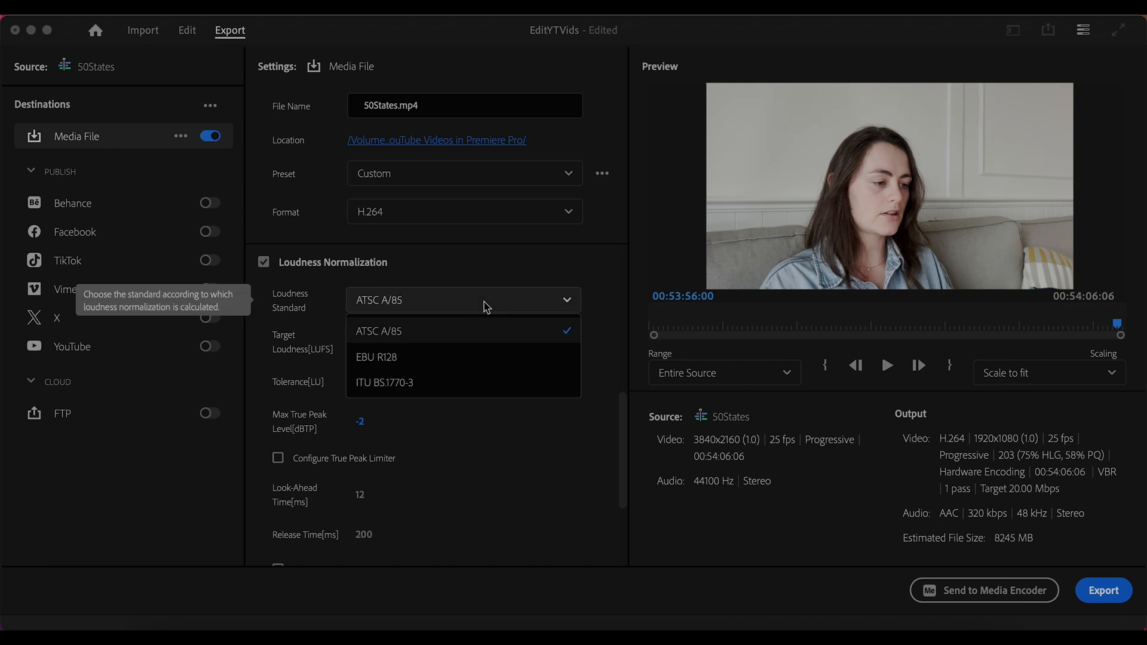
left_click(391, 382)
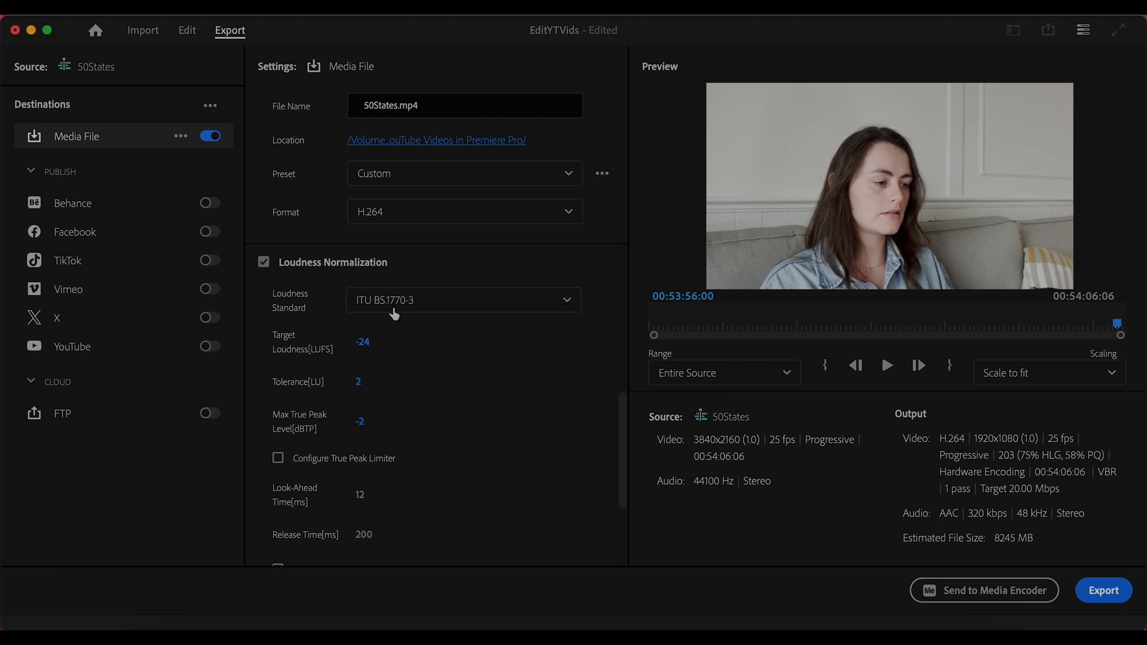
- Set the target loudness to -14 LUFS, the tolerance to 0 LU, and the max true peak level to -1 dBTP
left_click(373, 342)
key("BackSpace")
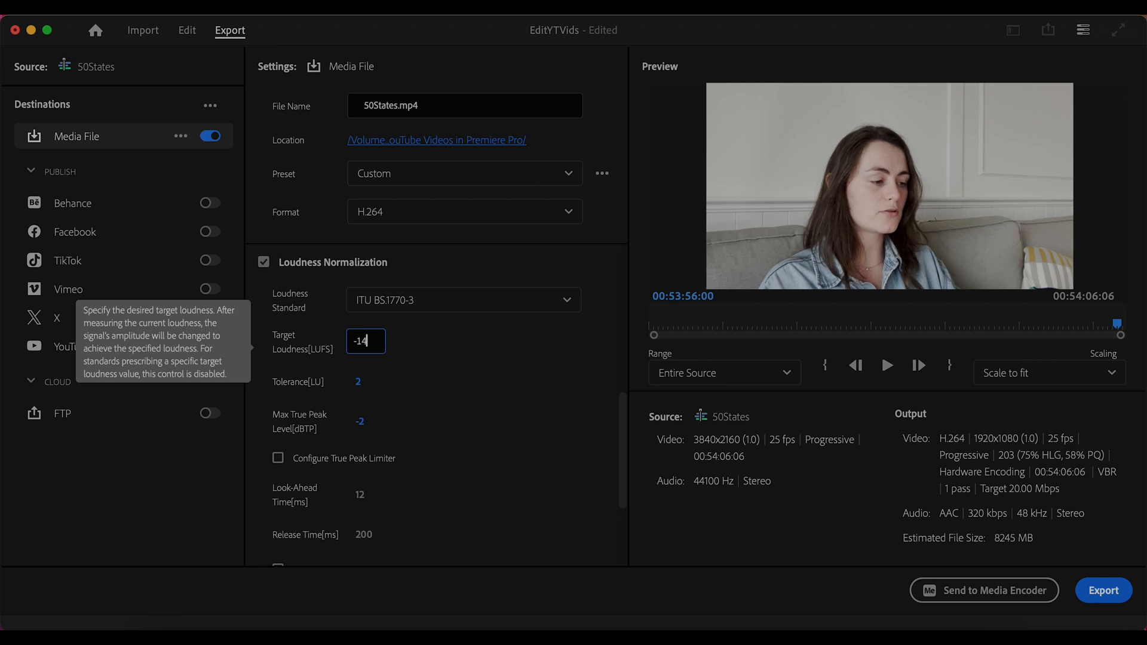
type("-14")
key("Tab")
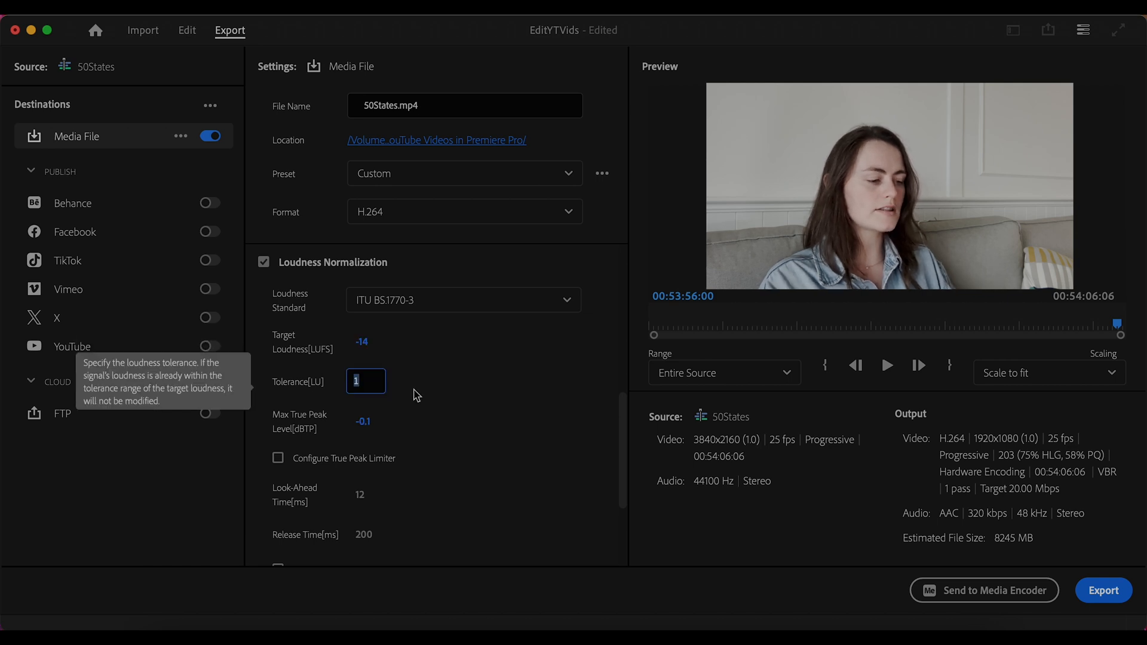
type("0")
key("Tab")
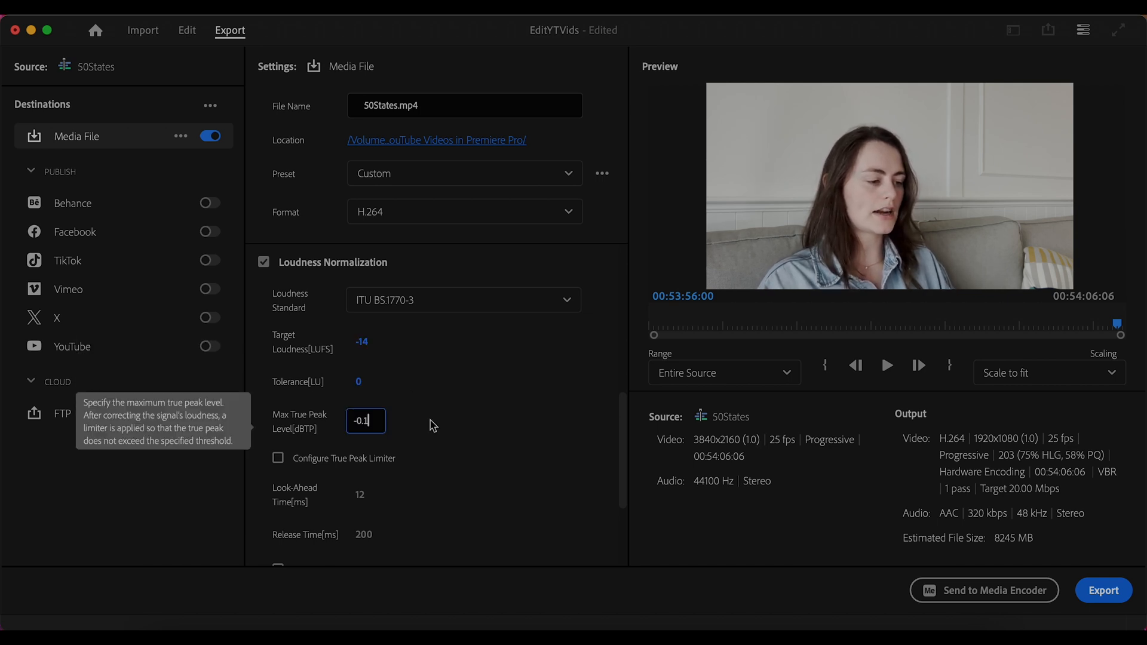
key("BackSpace")
type("-1")
key("Tab")
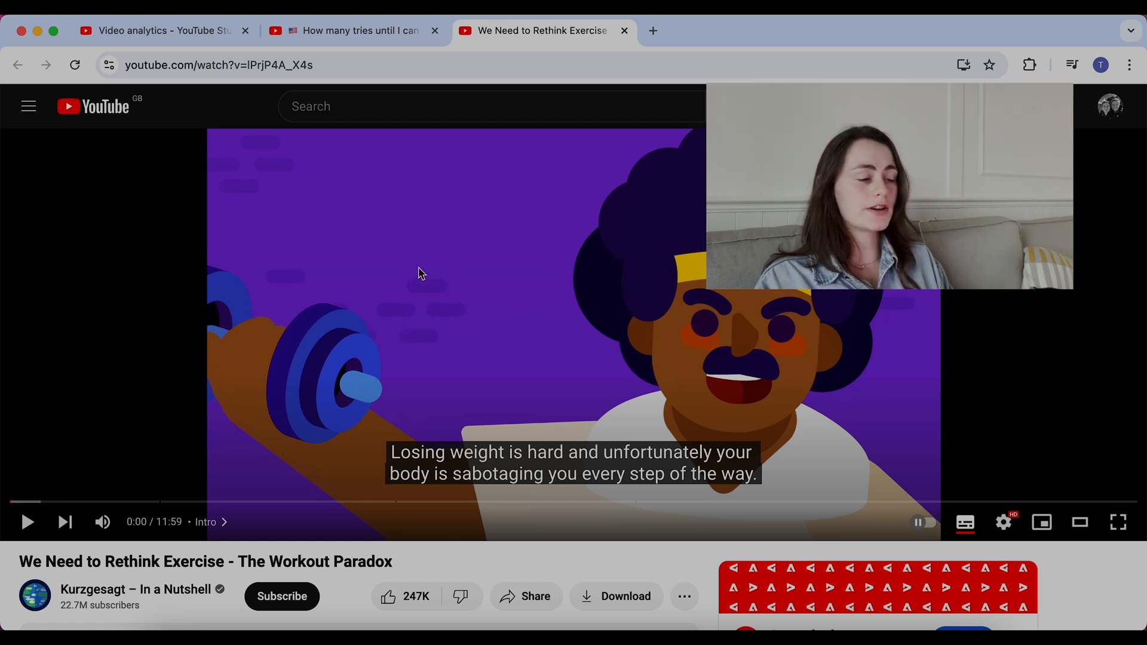
- Switch to the YouTube video We Need to Rethink Exercise, show its Stats for nerds, and examine the volume and content loudness reading
right_click(440, 265)
left_click(498, 481)
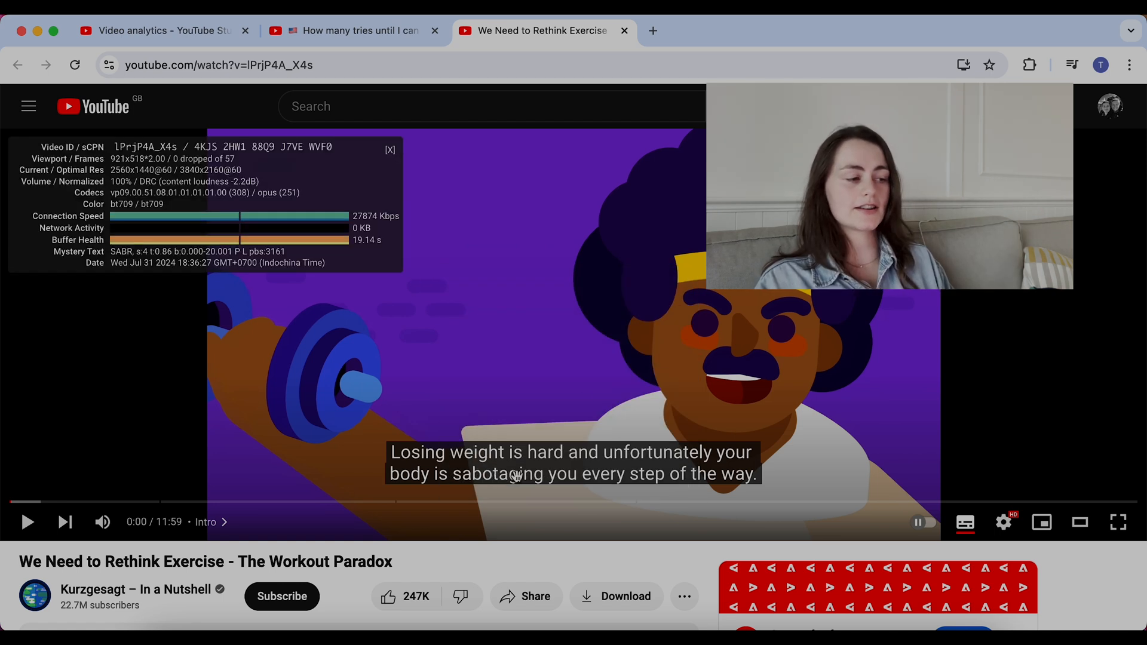
left_click_drag(22, 189, 274, 187)
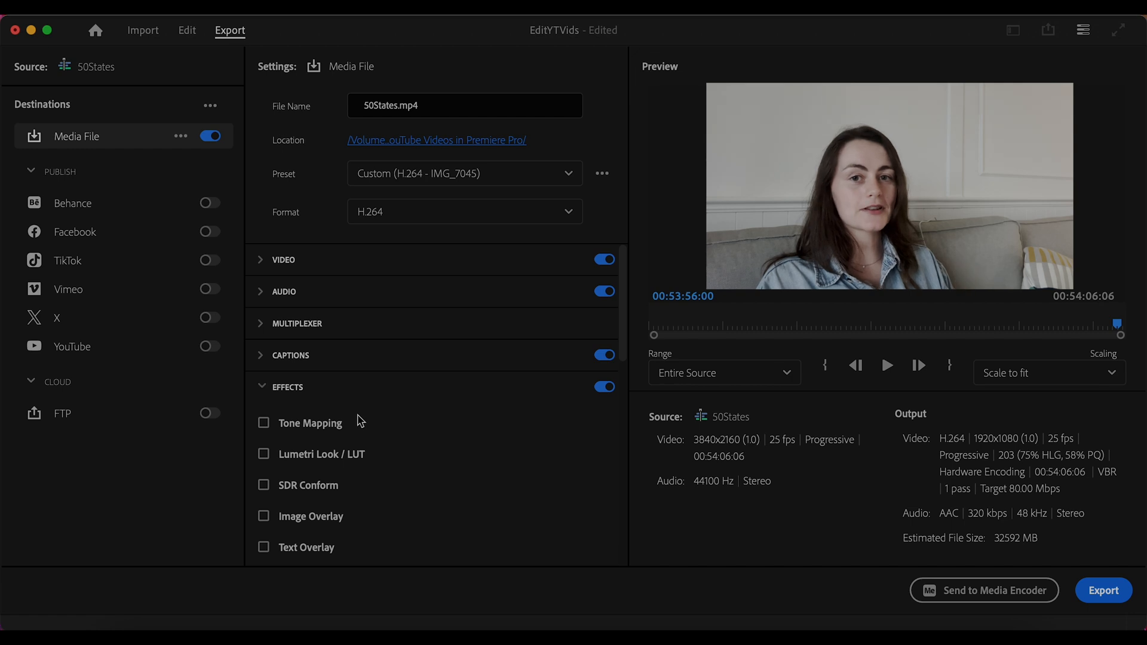
- Set the export captions to Create Sidecar File in SubRip (.srt) format
left_click(260, 360)
scroll(384, 397, "down", 1)
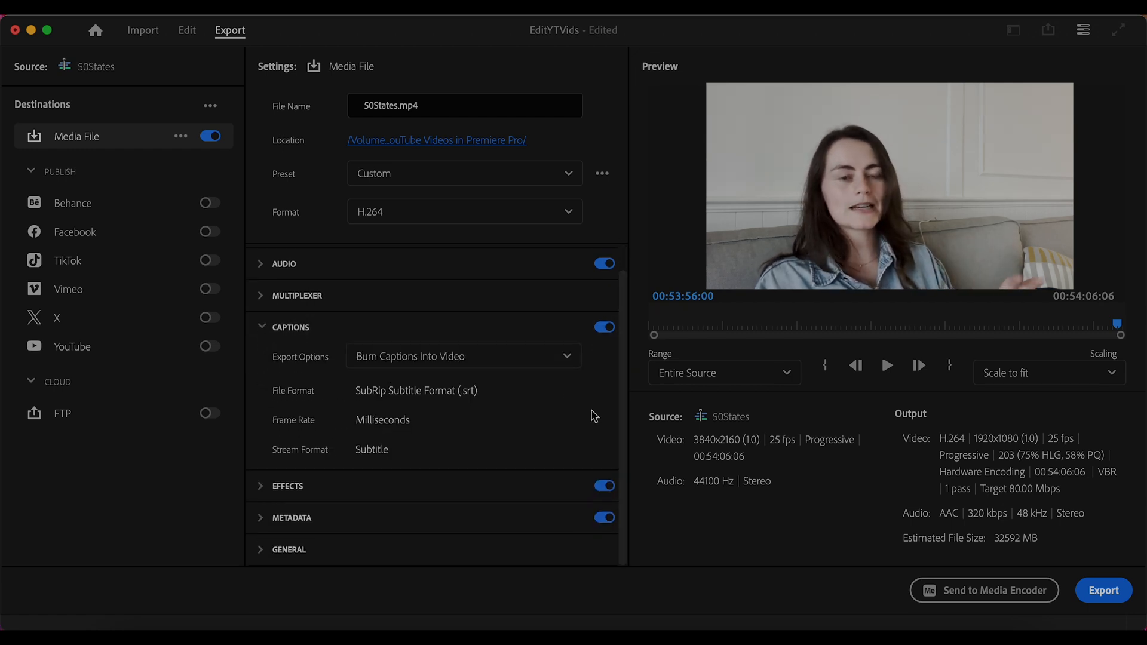
left_click(496, 357)
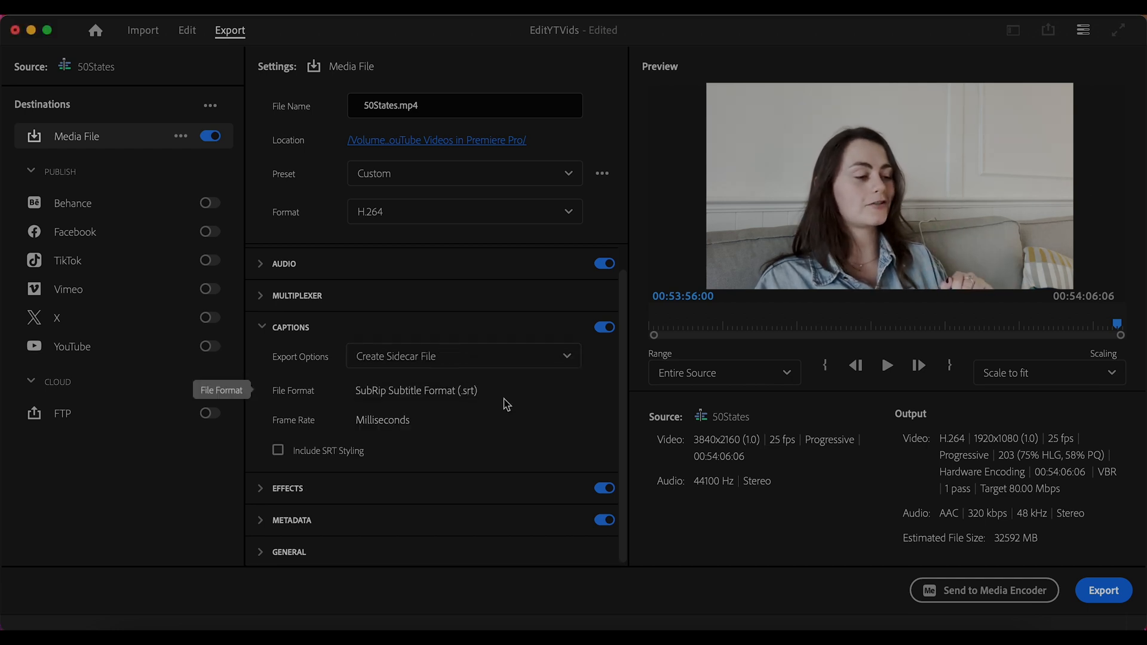
left_click(406, 327)
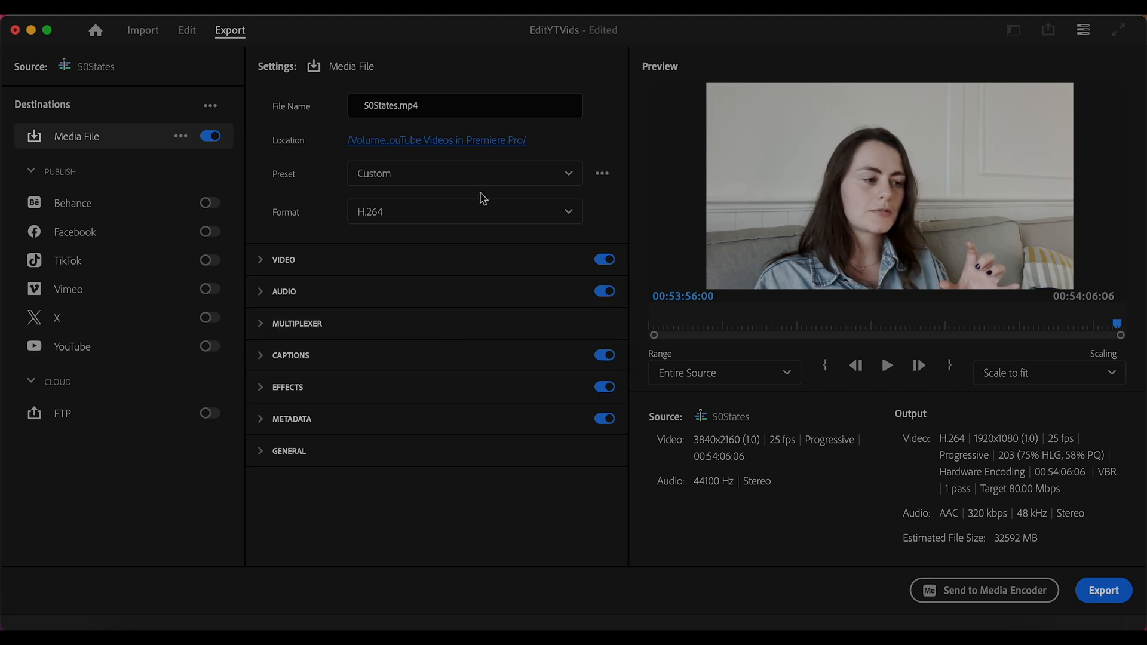
- Look at the option for saving an export preset, and select the custom SRT file & Loudness Normalisation 4k preset
left_click(602, 173)
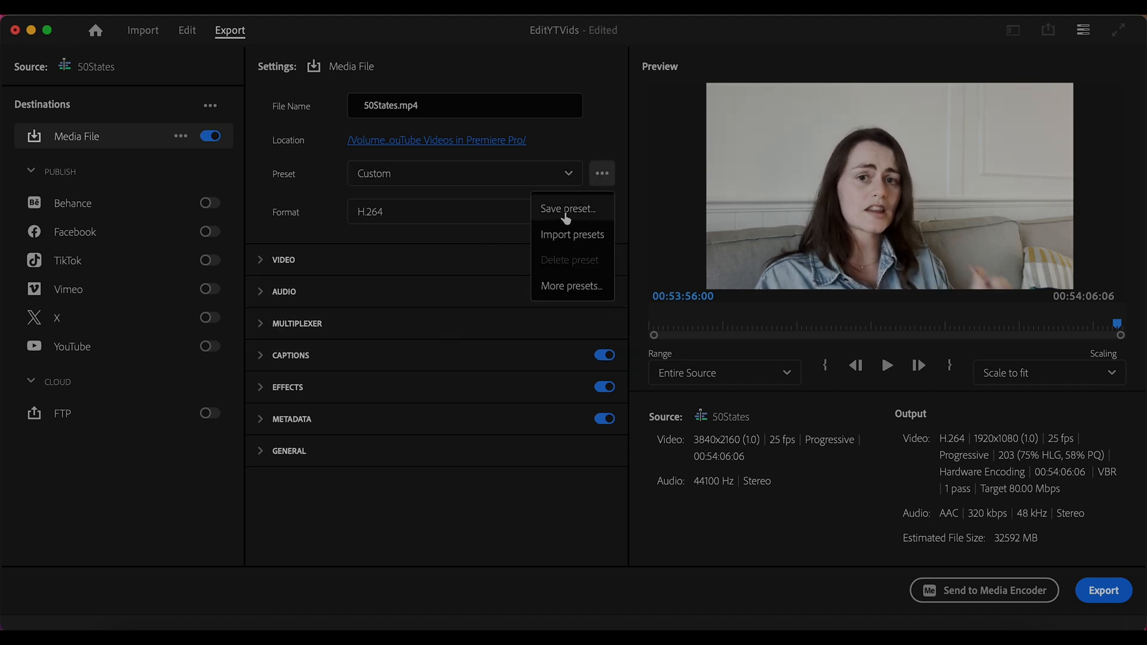
left_click(568, 174)
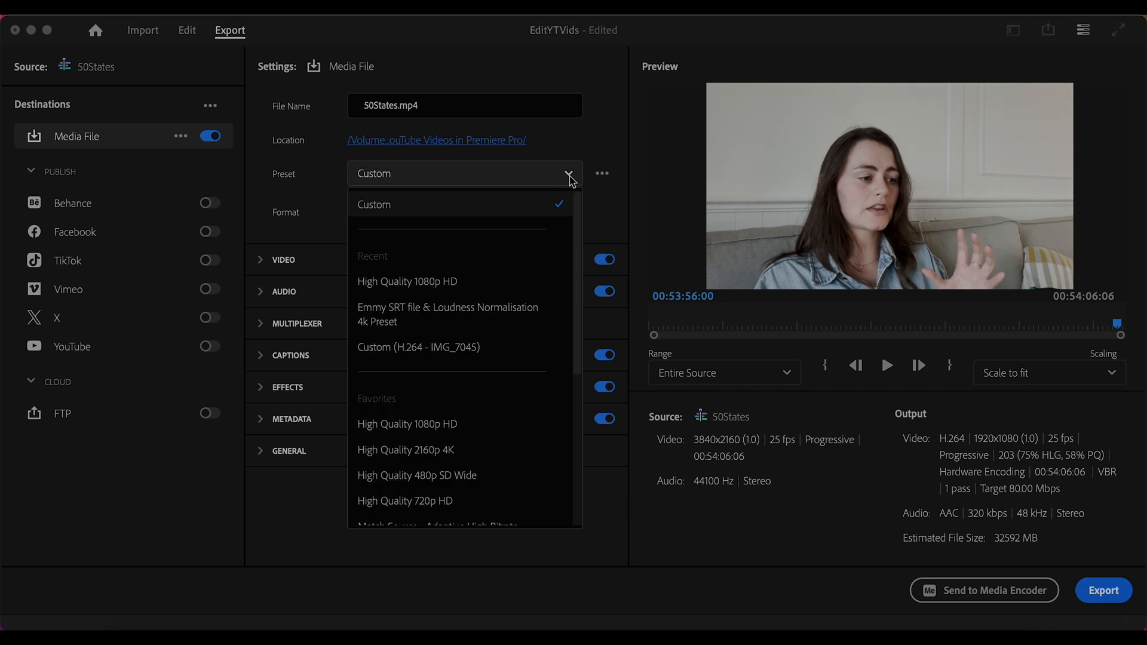
left_click(453, 322)
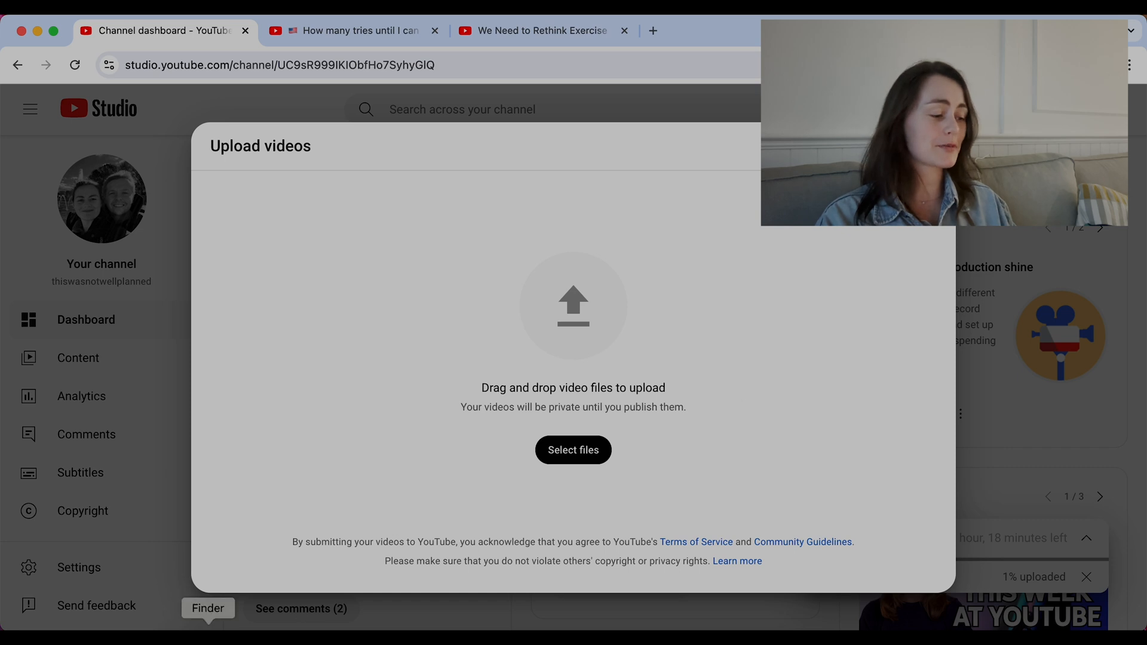
- Switch to YouTube Studio and upload the Invisalign.mp4 video file from Finder
left_click(208, 639)
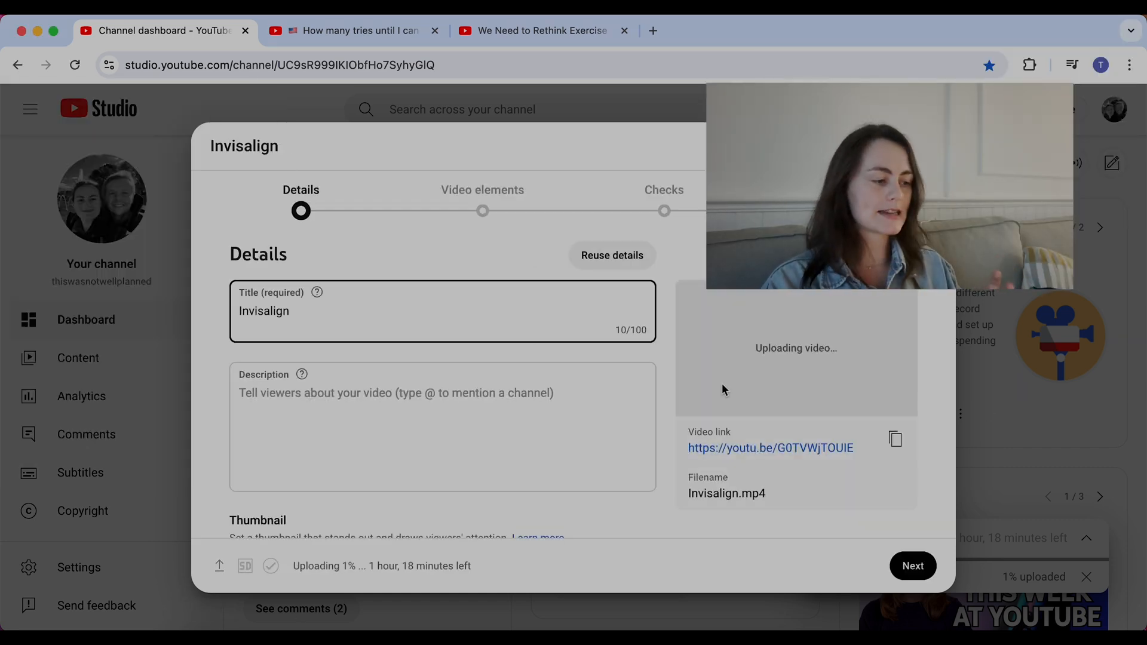
- Expand the additional details of the Invisalign video below the audience and age restriction settings
scroll(464, 471, "down", 10)
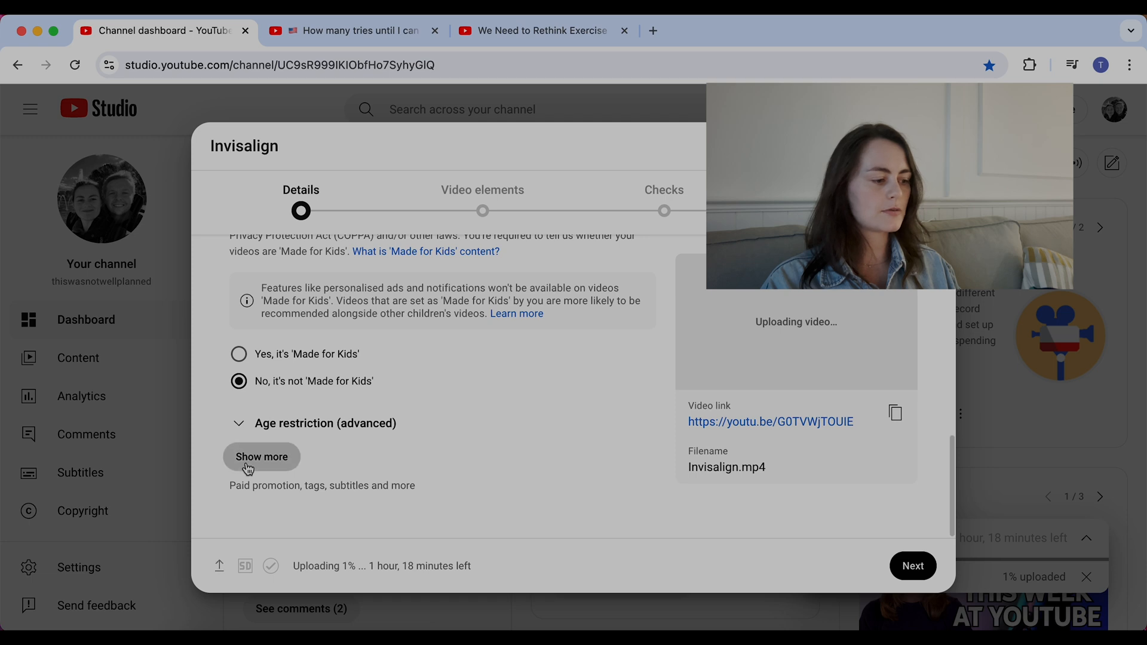
left_click(245, 461)
scroll(445, 453, "down", 6)
scroll(446, 453, "up", 7)
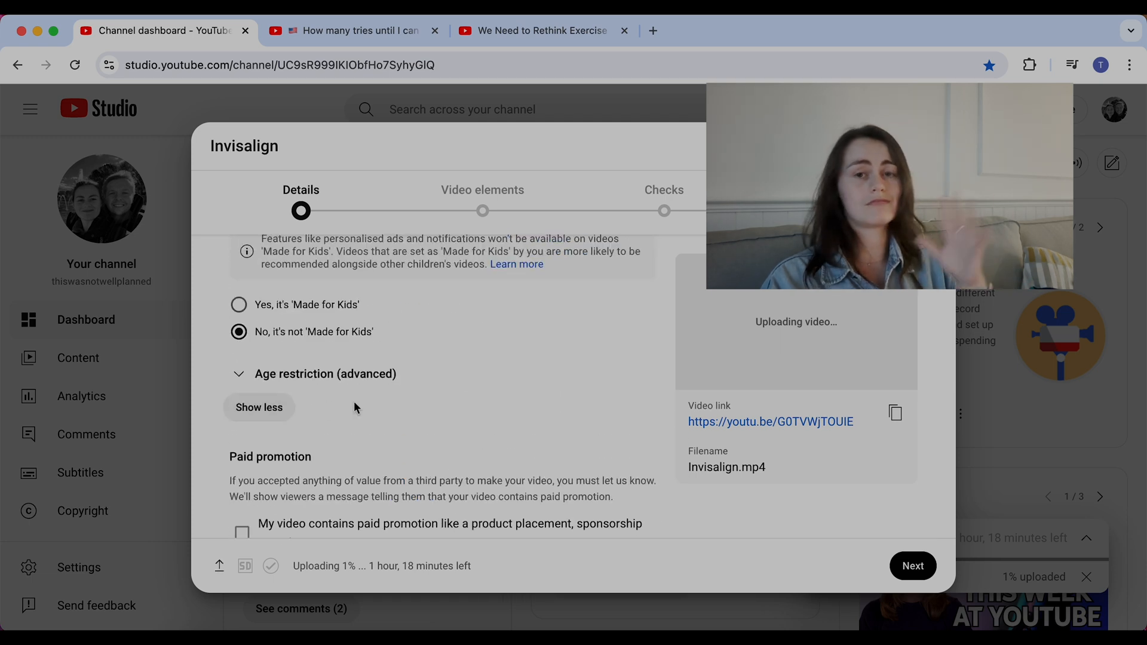
- Set the video language to English (United Kingdom) and check the caption certification options, keeping None
scroll(353, 406, "down", 1)
scroll(354, 408, "down", 15)
left_click(415, 394)
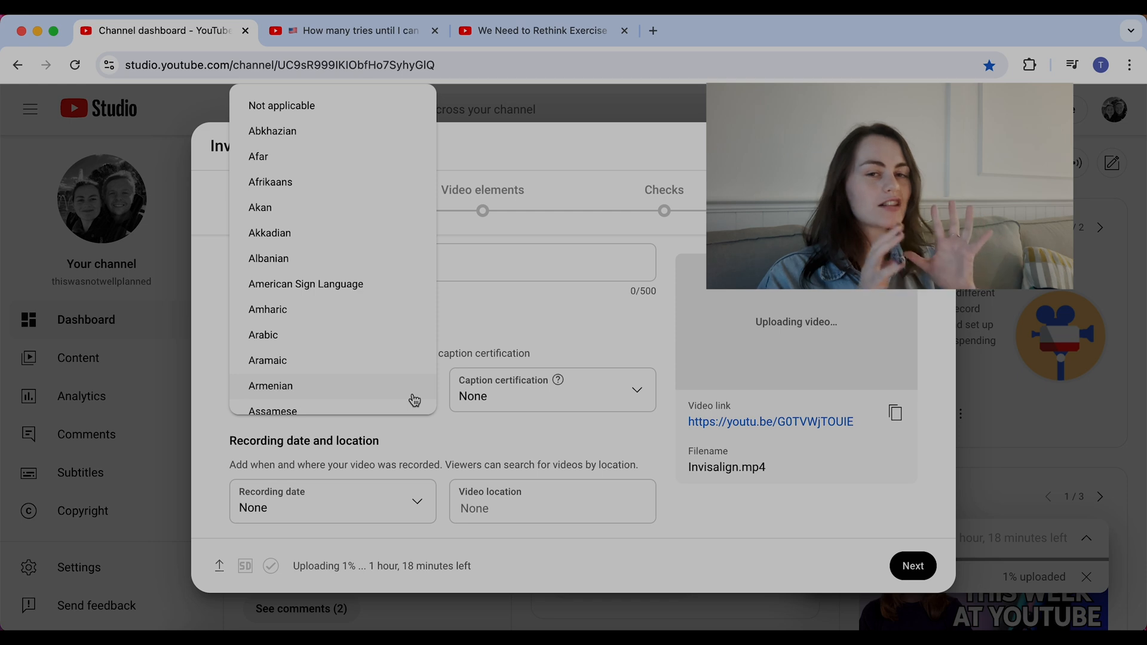
scroll(380, 256, "down", 15)
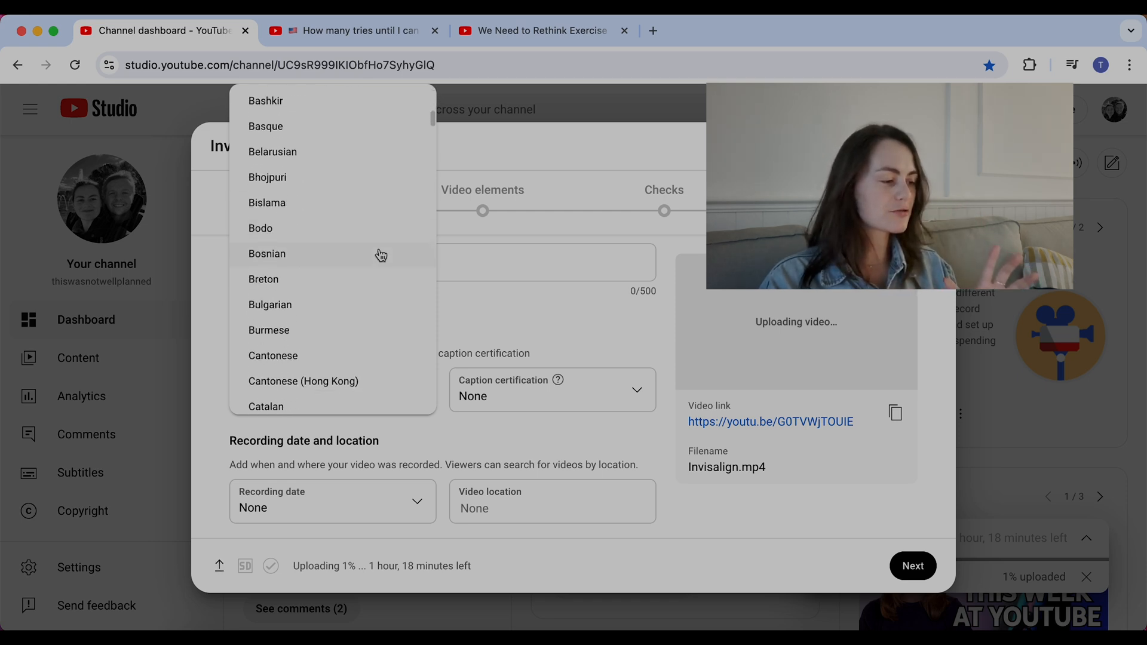
scroll(380, 256, "down", 5)
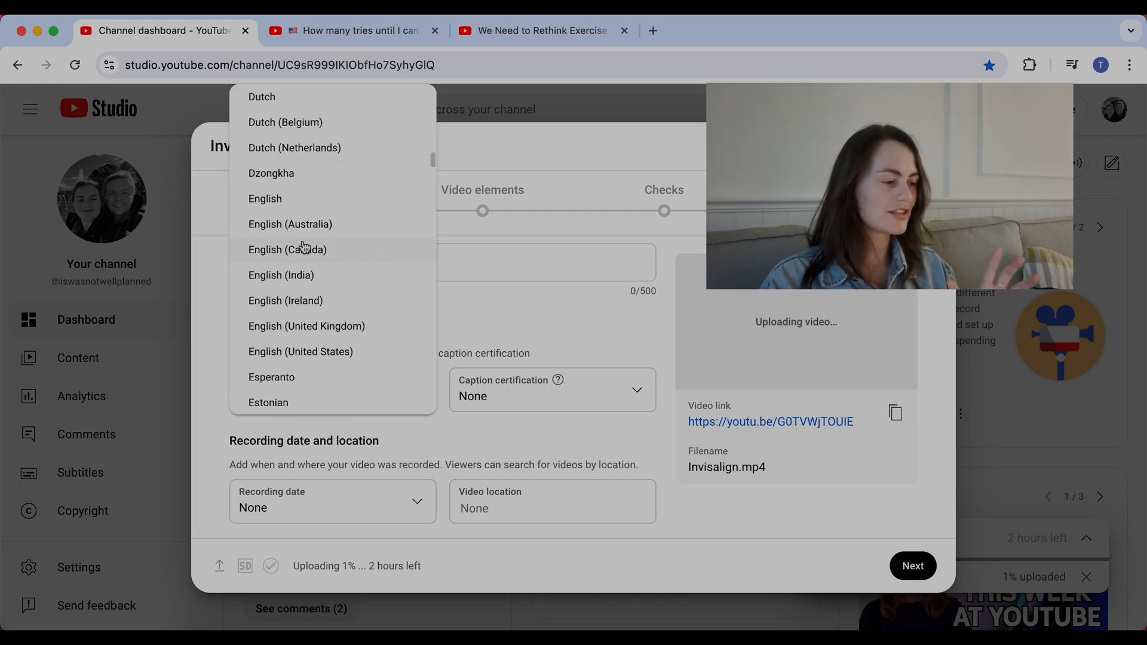
left_click(321, 326)
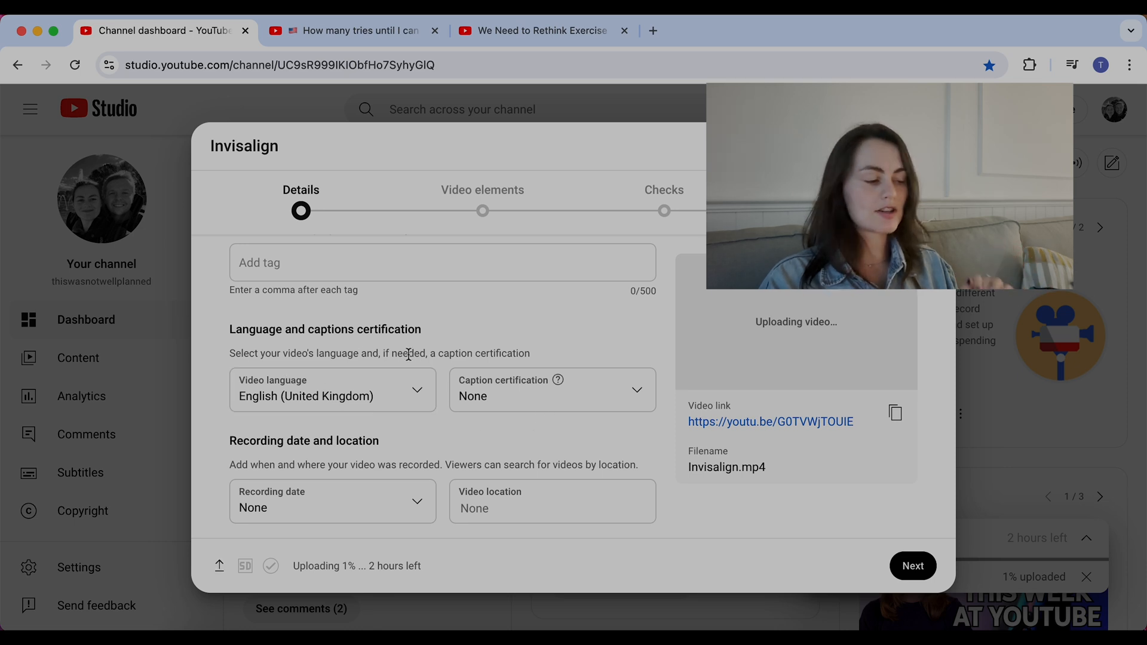
left_click(632, 399)
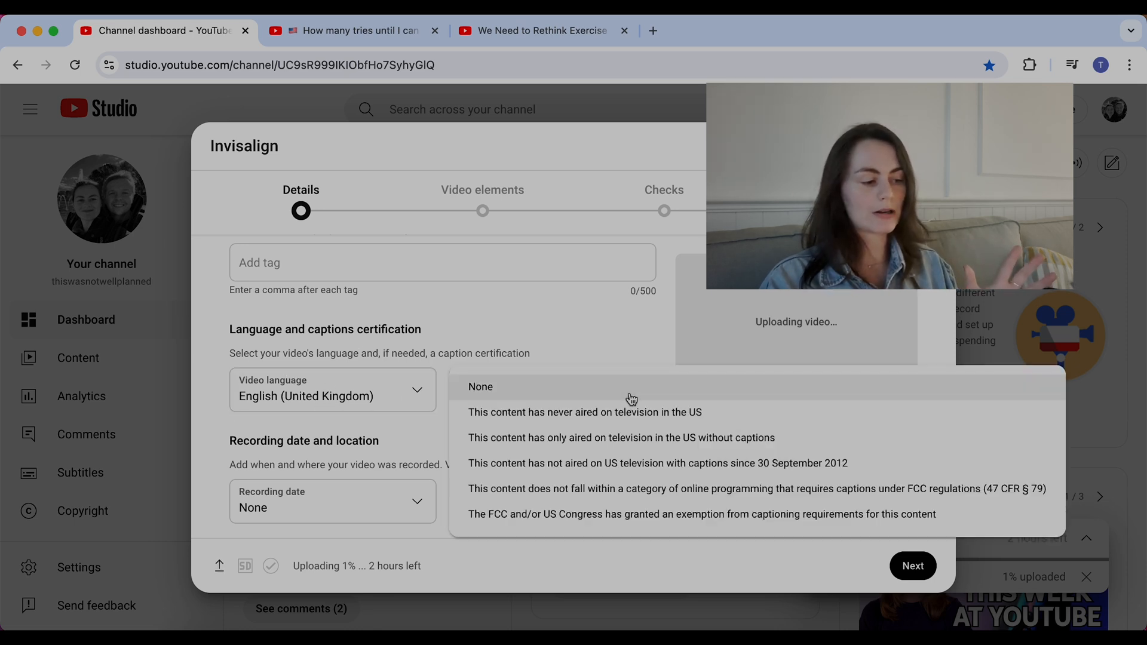
left_click(601, 349)
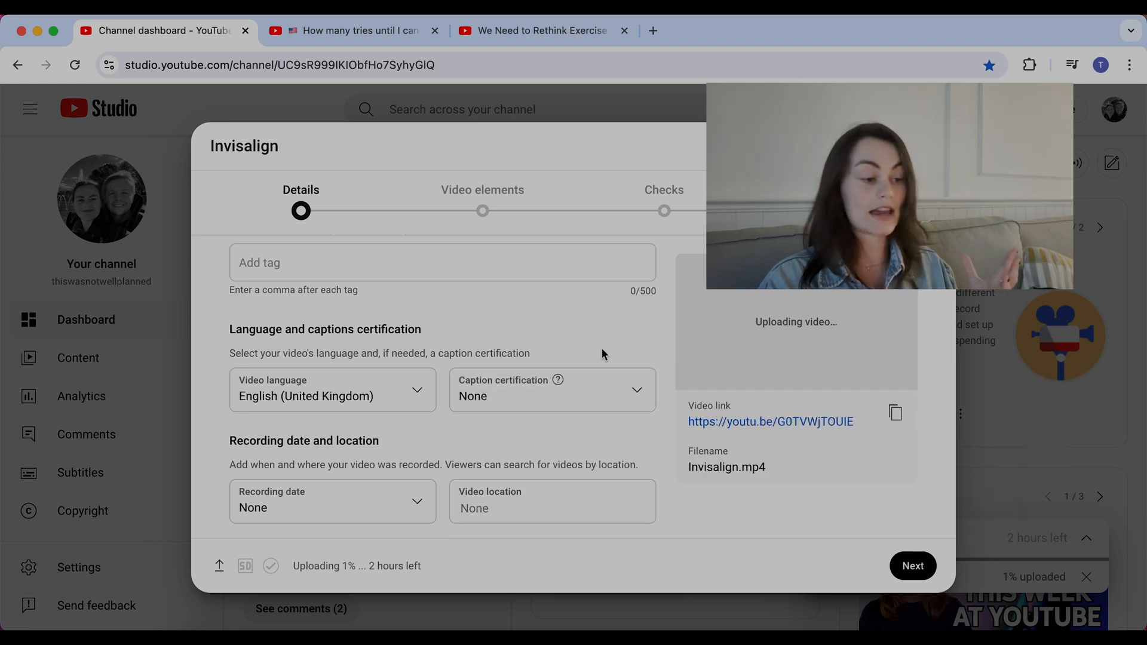
- Proceed to the video elements and upload the subtitle file with timing as the English (United Kingdom) captions
left_click(907, 572)
left_click(883, 340)
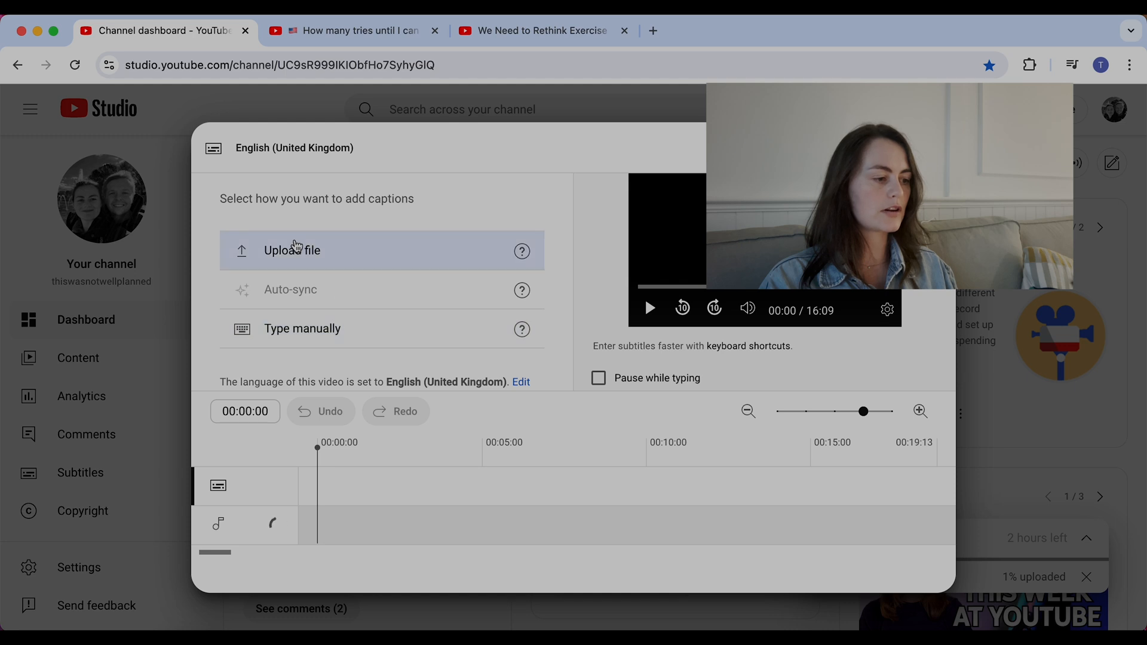
left_click(295, 248)
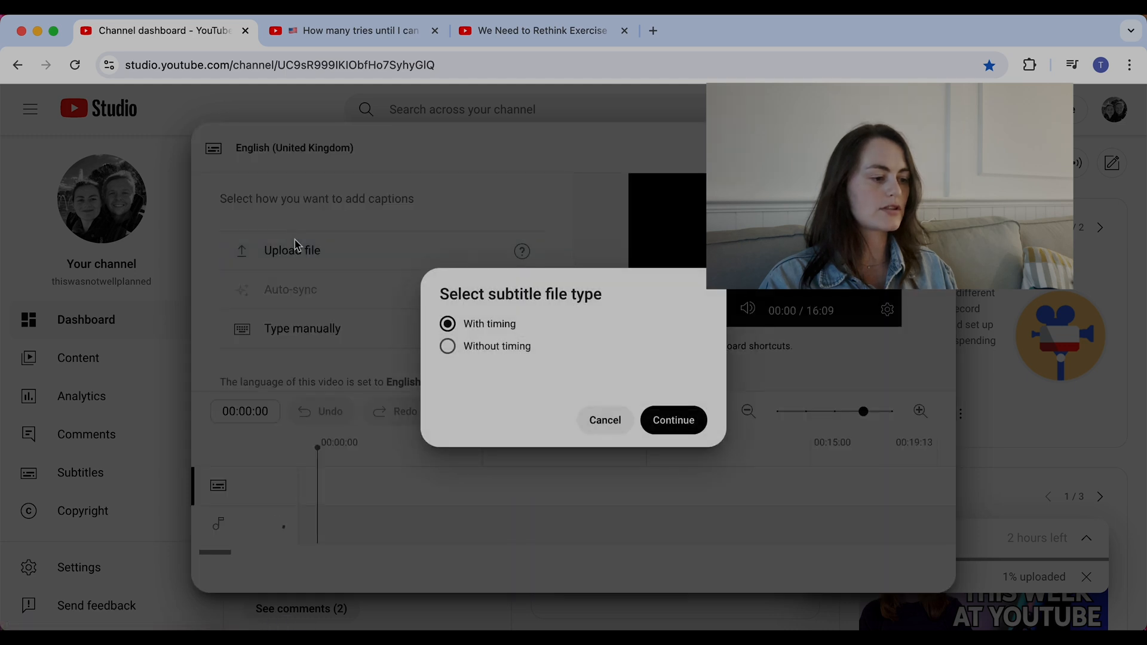
left_click(670, 421)
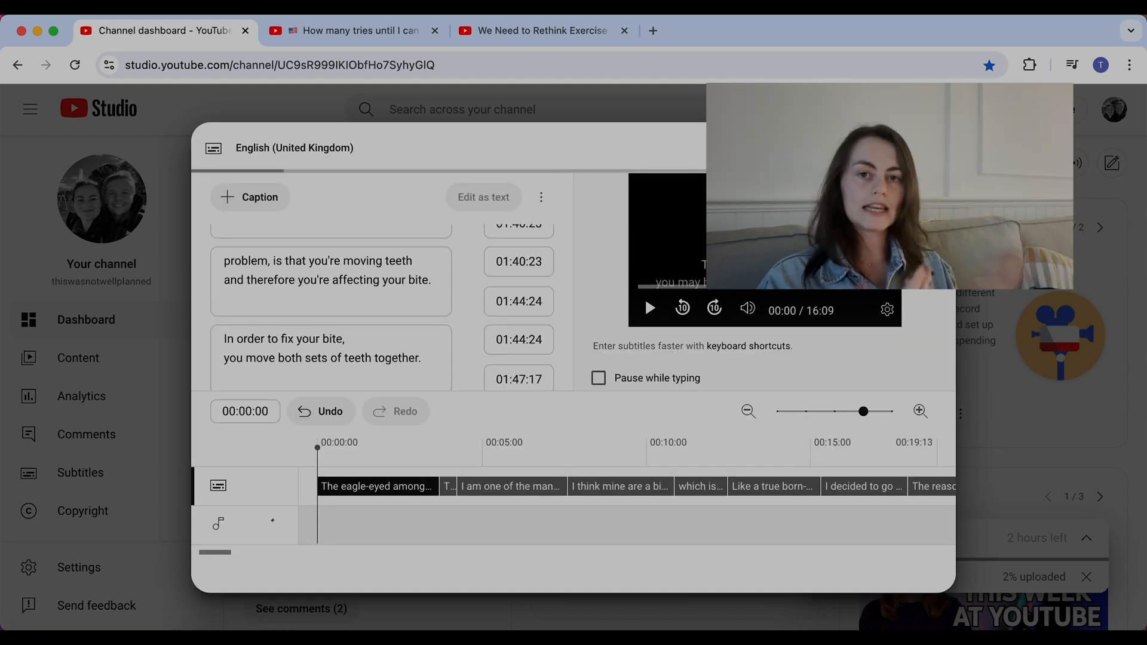